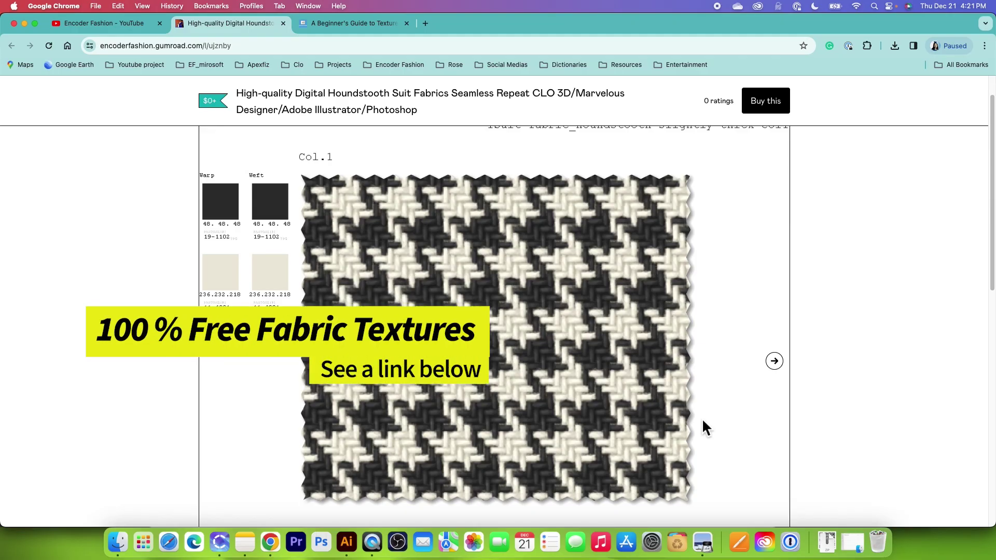
Step: Advance the Gumroad product gallery past the houndstooth swatch to the texture-maps image
{"action": "left_click", "coordinate": [774, 361]}
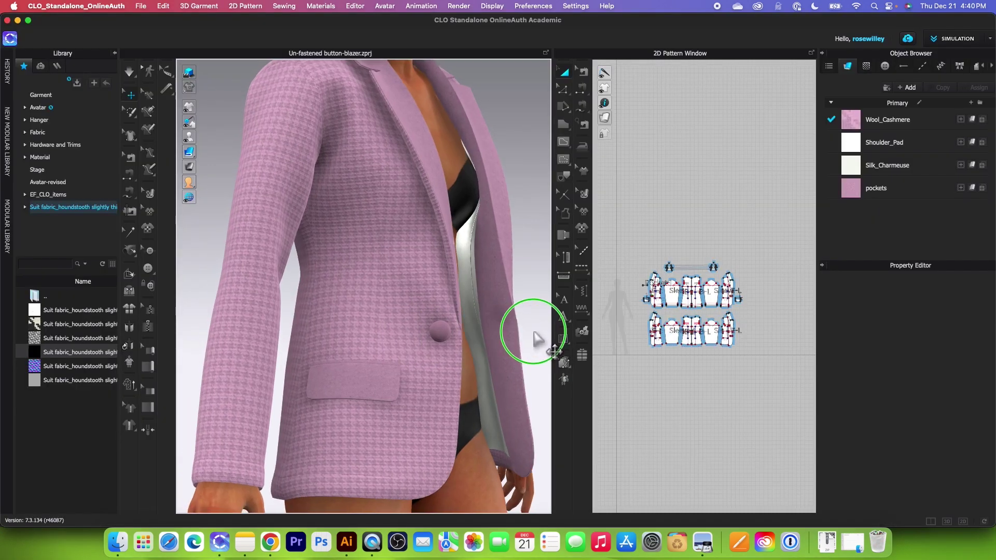
Step: Show the texture-maps image in the Gumroad gallery, then switch to the texture maps guide tab
{"action": "scroll", "coordinate": [535, 337], "scroll_direction": "up", "scroll_amount": 2}
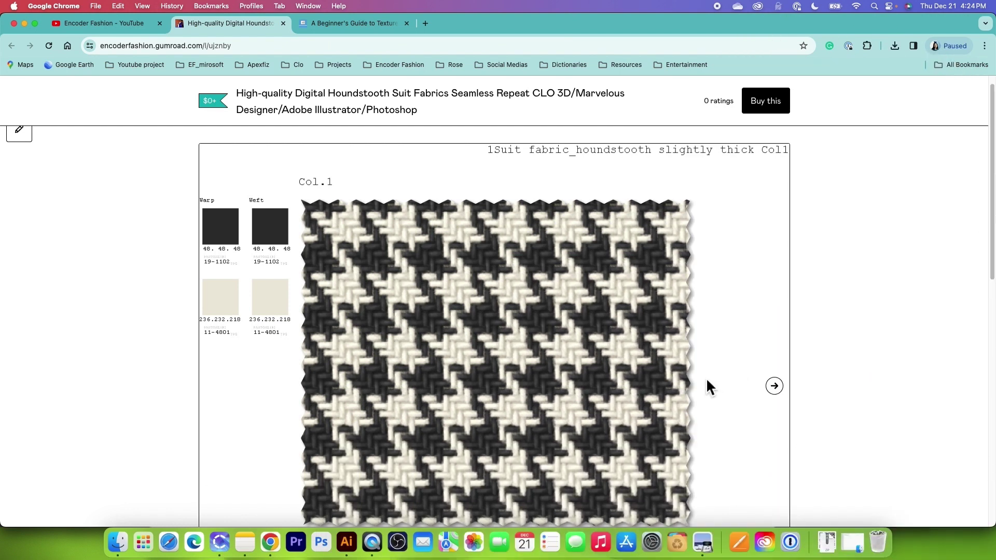
{"action": "left_click", "coordinate": [774, 386]}
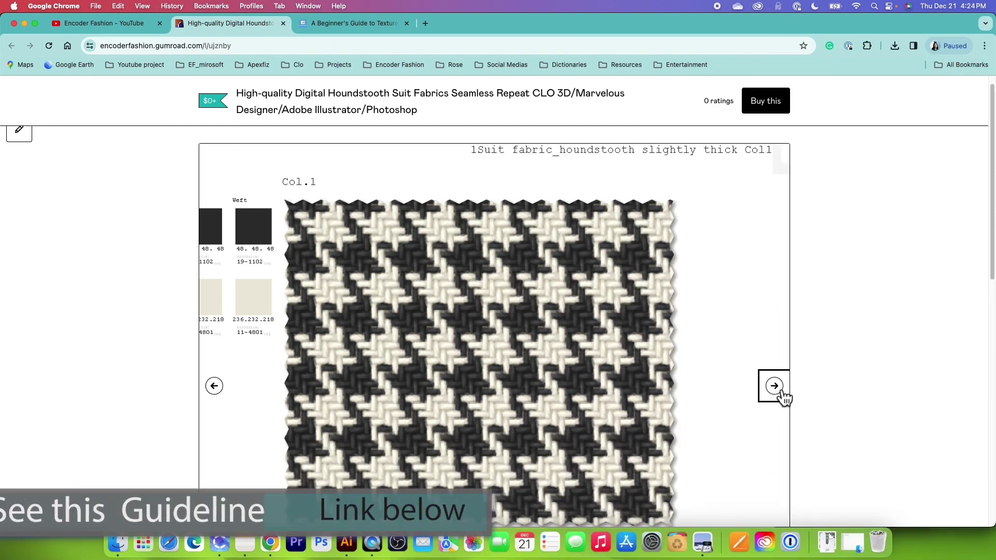
{"action": "scroll", "coordinate": [664, 373], "scroll_direction": "down", "scroll_amount": 1}
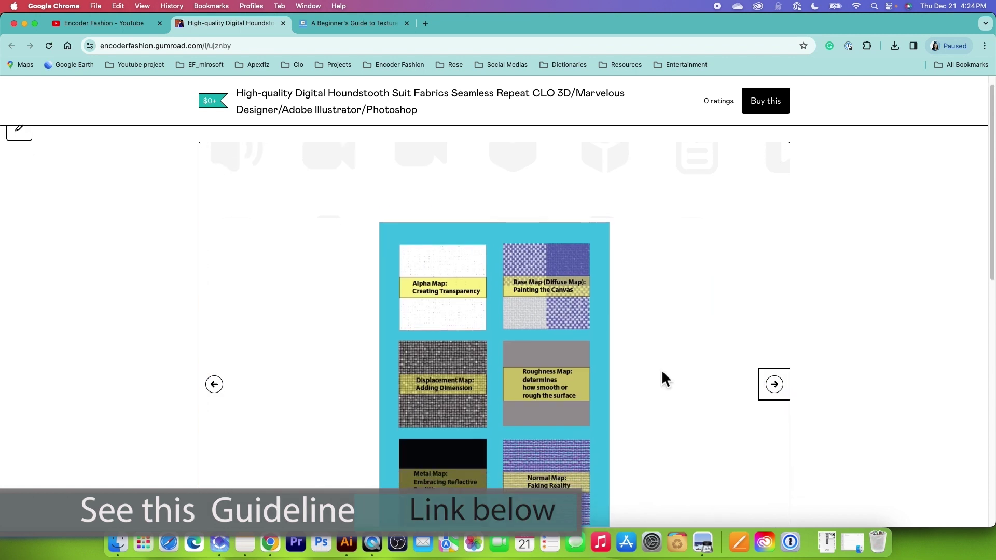
{"action": "left_click", "coordinate": [348, 23]}
{"action": "scroll", "coordinate": [565, 300], "scroll_direction": "up", "scroll_amount": 15}
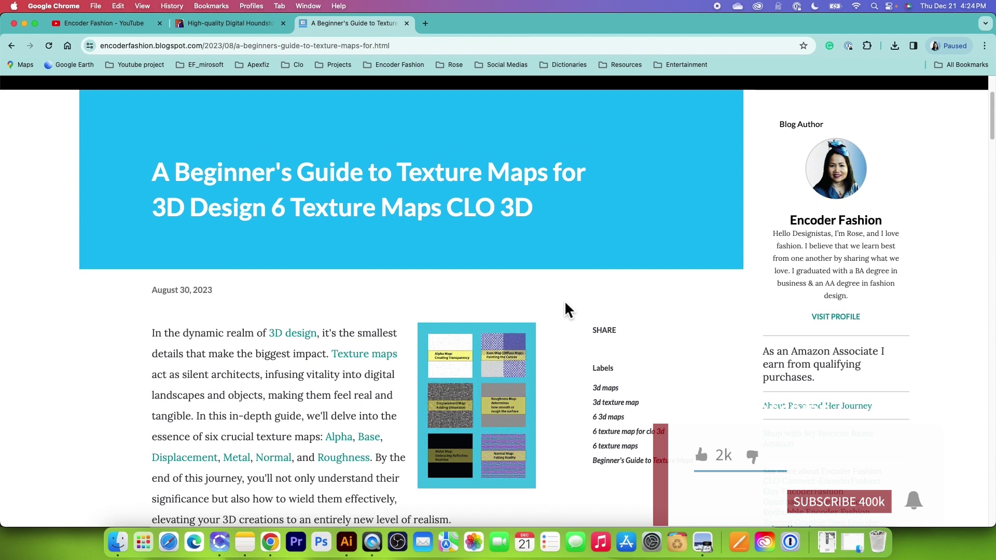
Step: Read the article's Alpha, Base, Displacement and Metal Map sections, then return to the CLO 3D project
{"action": "scroll", "coordinate": [578, 375], "scroll_direction": "down", "scroll_amount": 5}
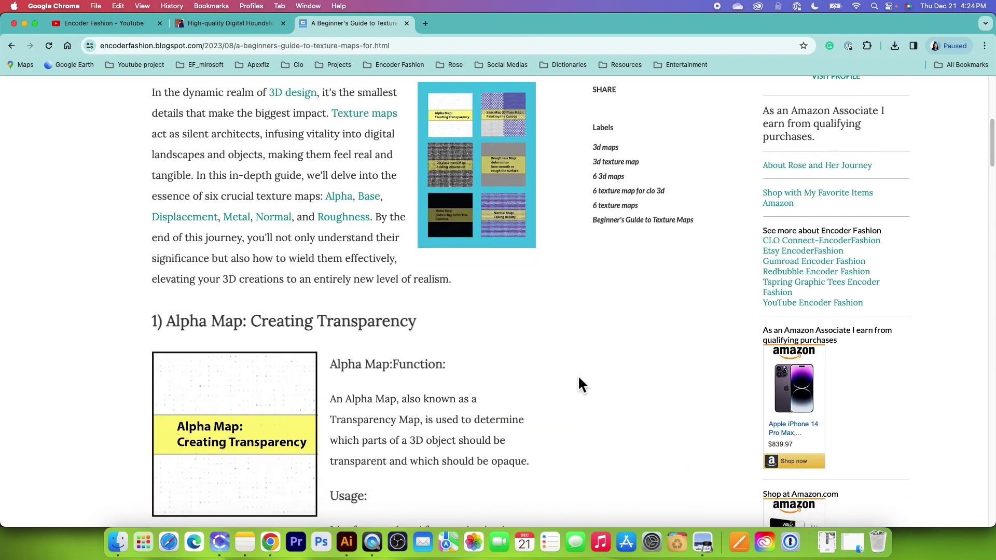
{"action": "scroll", "coordinate": [369, 346], "scroll_direction": "down", "scroll_amount": 3}
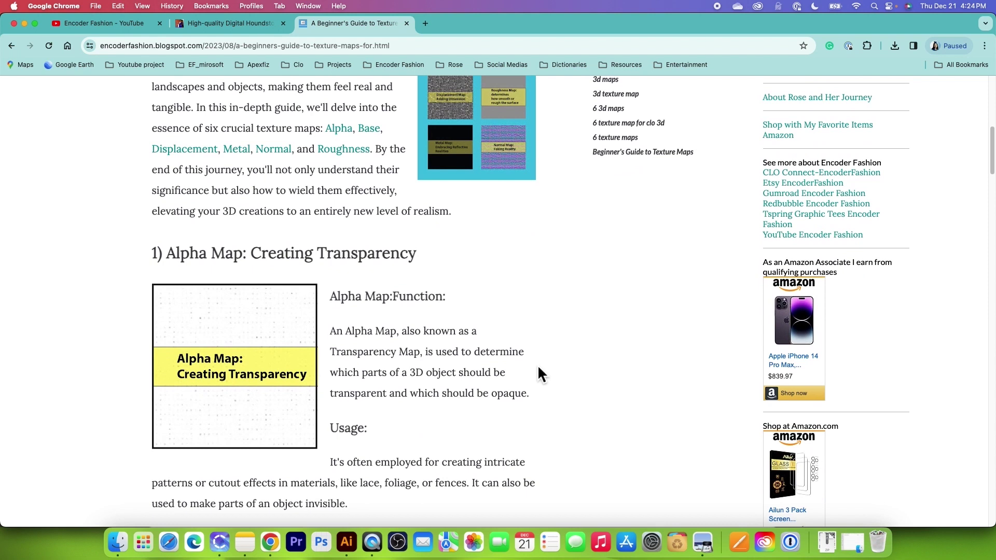
{"action": "scroll", "coordinate": [538, 367], "scroll_direction": "down", "scroll_amount": 7}
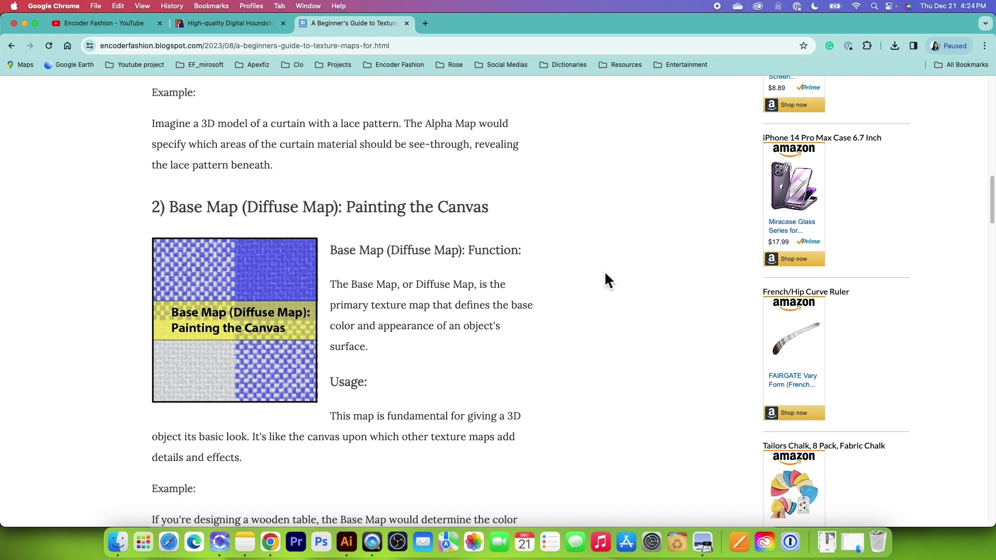
{"action": "scroll", "coordinate": [611, 277], "scroll_direction": "down", "scroll_amount": 8}
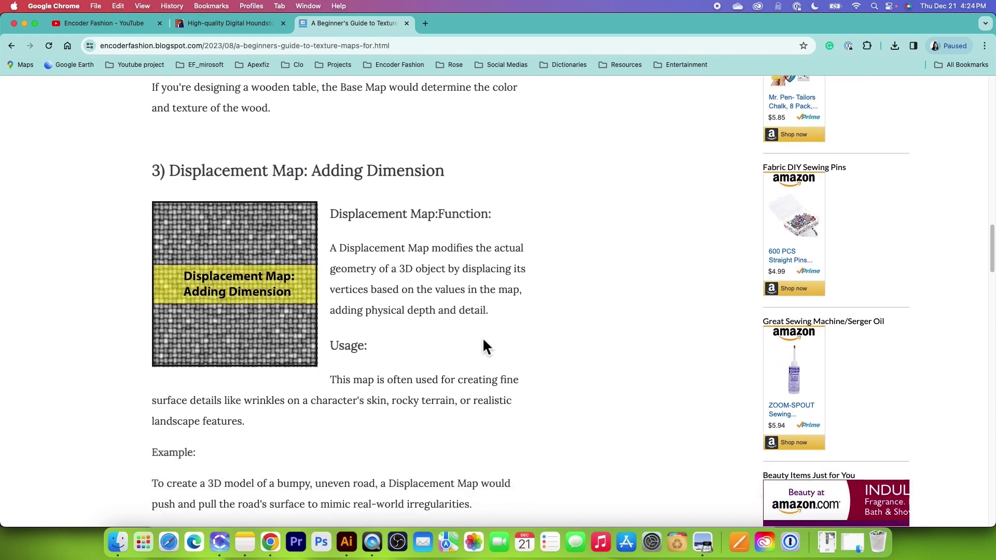
{"action": "scroll", "coordinate": [483, 346], "scroll_direction": "down", "scroll_amount": 5}
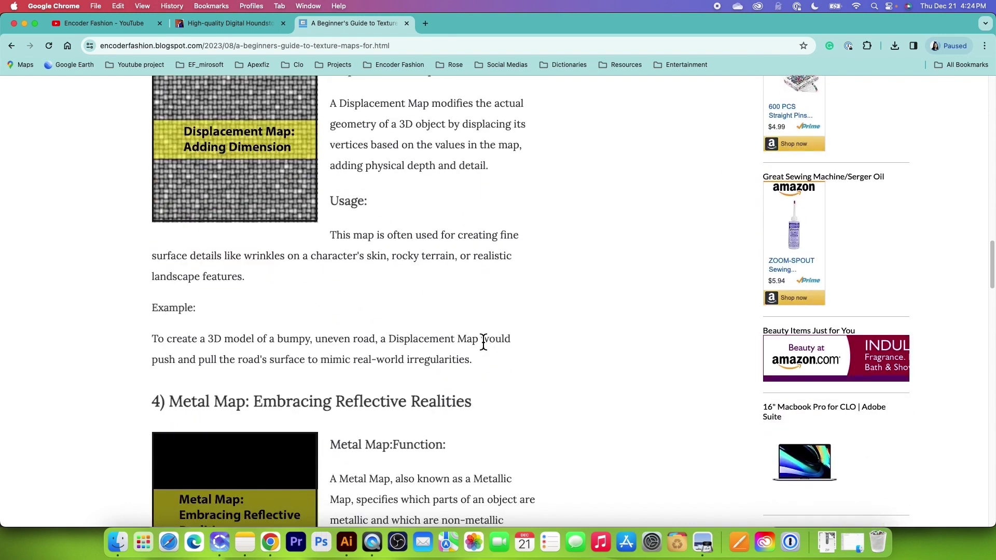
{"action": "scroll", "coordinate": [484, 342], "scroll_direction": "down", "scroll_amount": 5}
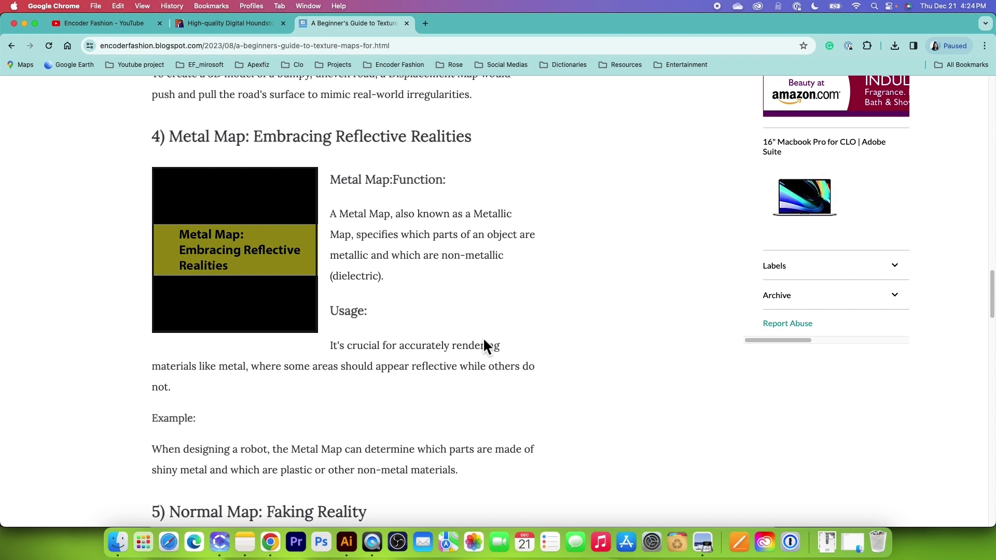
{"action": "left_click", "coordinate": [225, 550]}
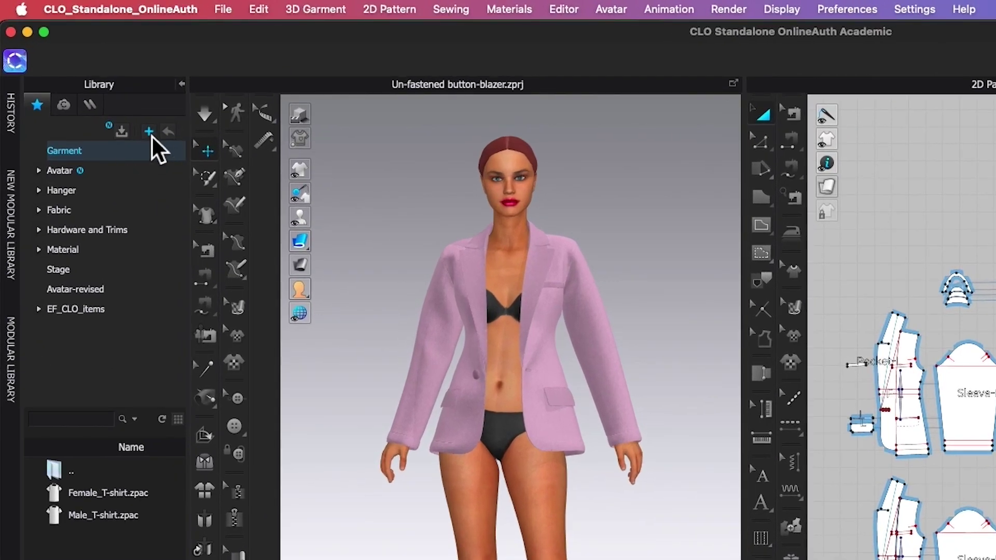
Step: Add the 'Suit fabric_houndstooth slightly thick' folder to the CLO 3D Library
{"action": "left_click", "coordinate": [150, 134]}
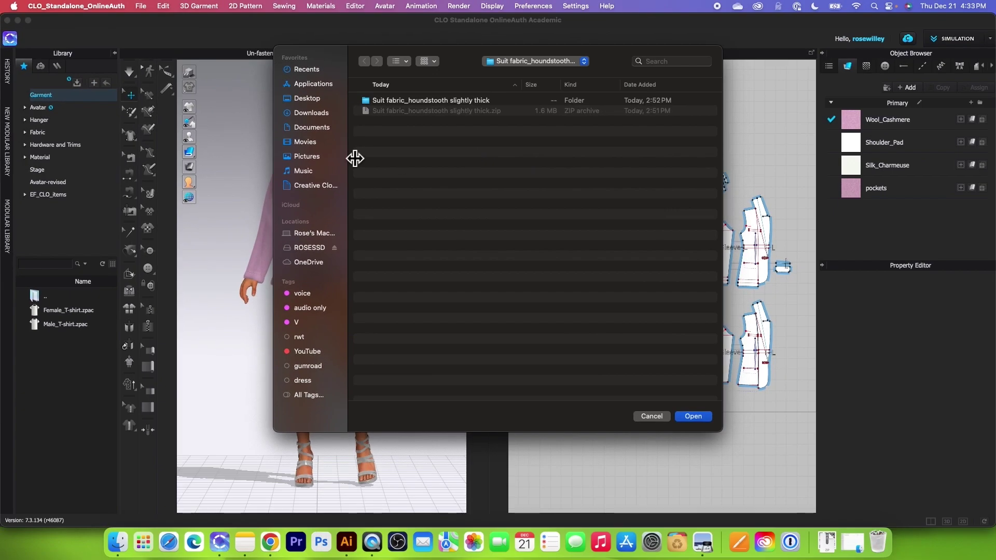
{"action": "left_click", "coordinate": [432, 103]}
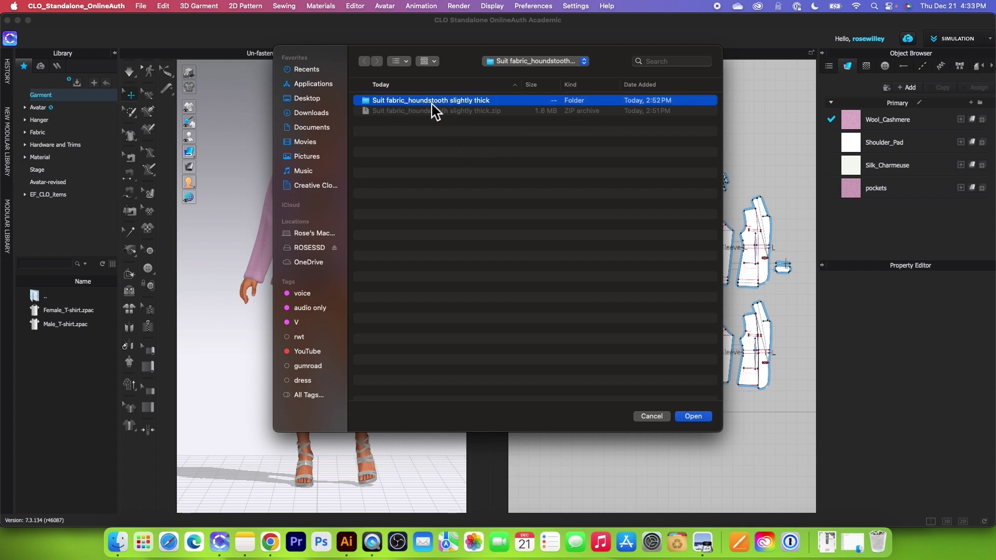
{"action": "left_click", "coordinate": [704, 421]}
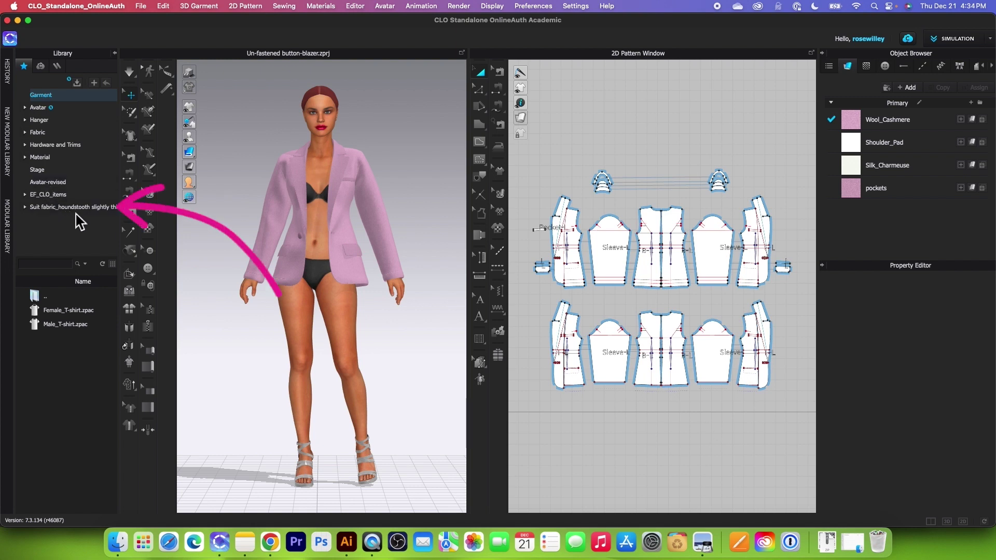
Step: Open the houndstooth Library folder and preview its swatch image
{"action": "left_click", "coordinate": [82, 209]}
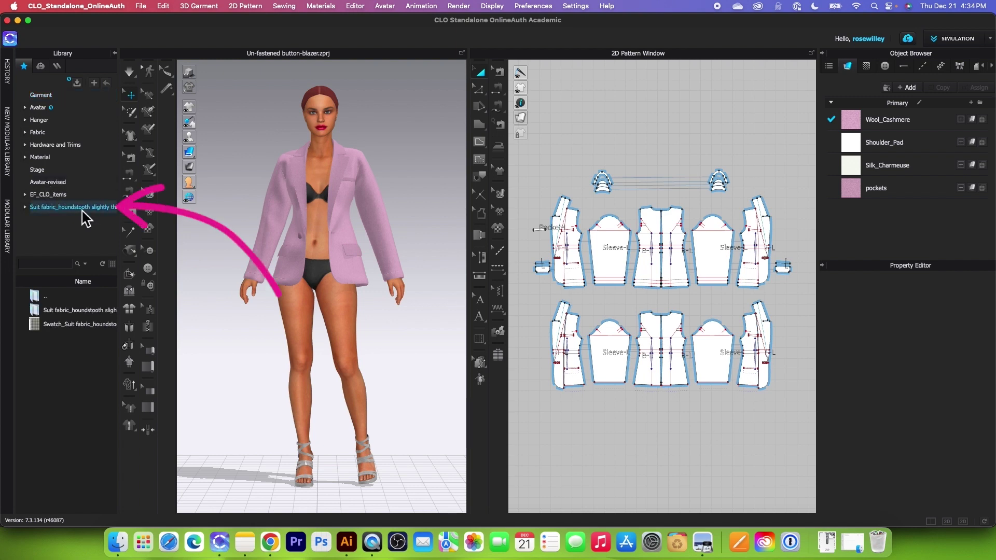
{"action": "double_click", "coordinate": [55, 326]}
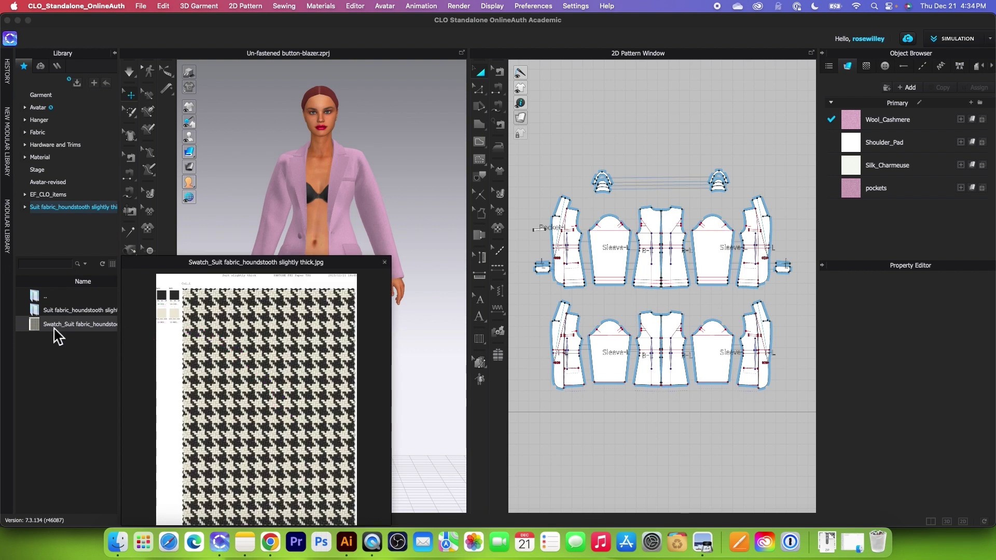
{"action": "left_click", "coordinate": [62, 312]}
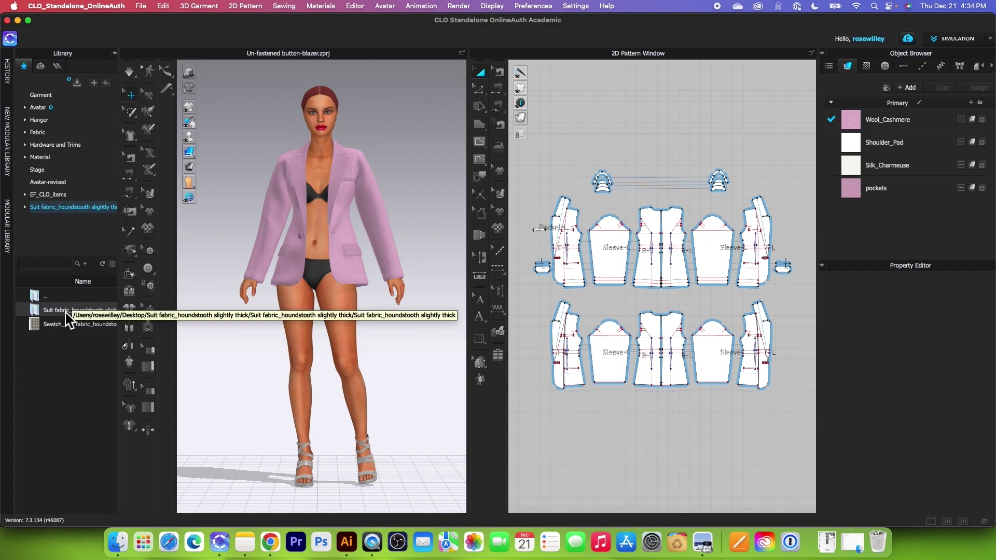
Step: Open the fabric's textures folder and drag the BASE texture onto the jacket
{"action": "double_click", "coordinate": [68, 311]}
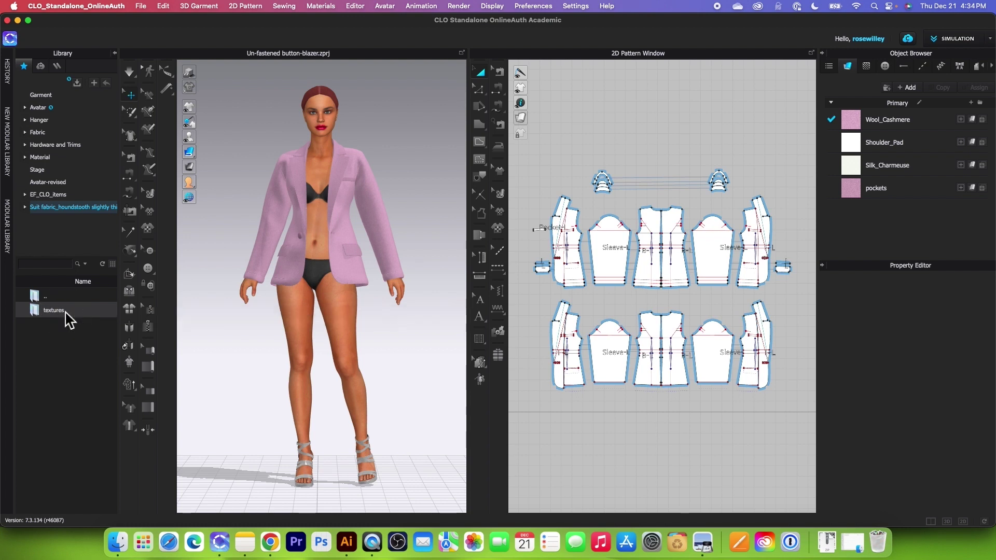
{"action": "left_click", "coordinate": [69, 313]}
{"action": "left_click", "coordinate": [69, 313]}
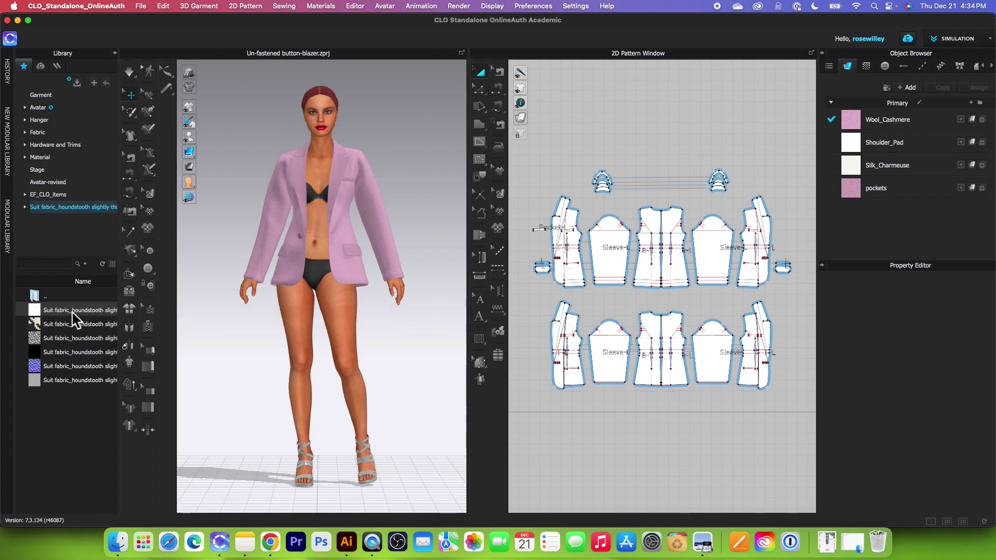
{"action": "mouse_move", "coordinate": [63, 388]}
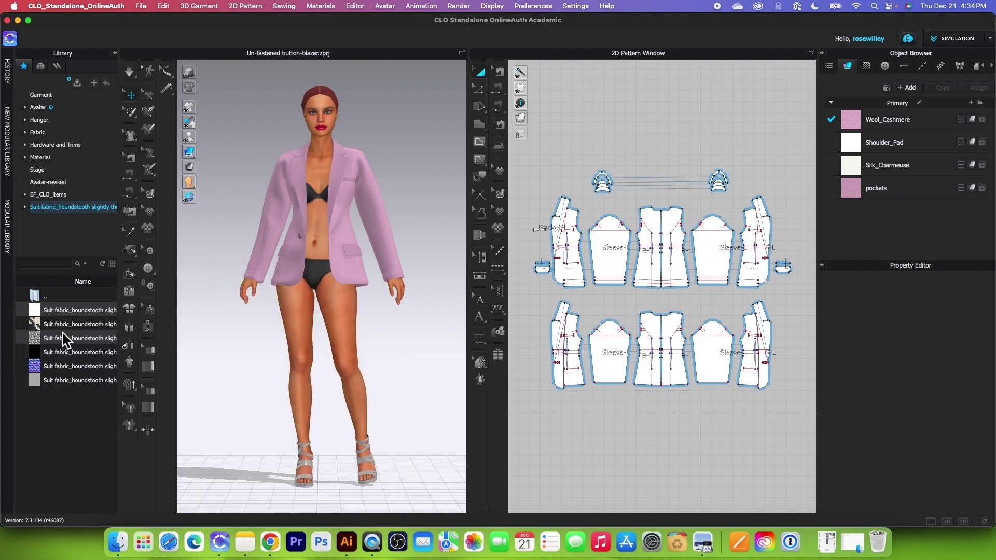
{"action": "mouse_move", "coordinate": [58, 329]}
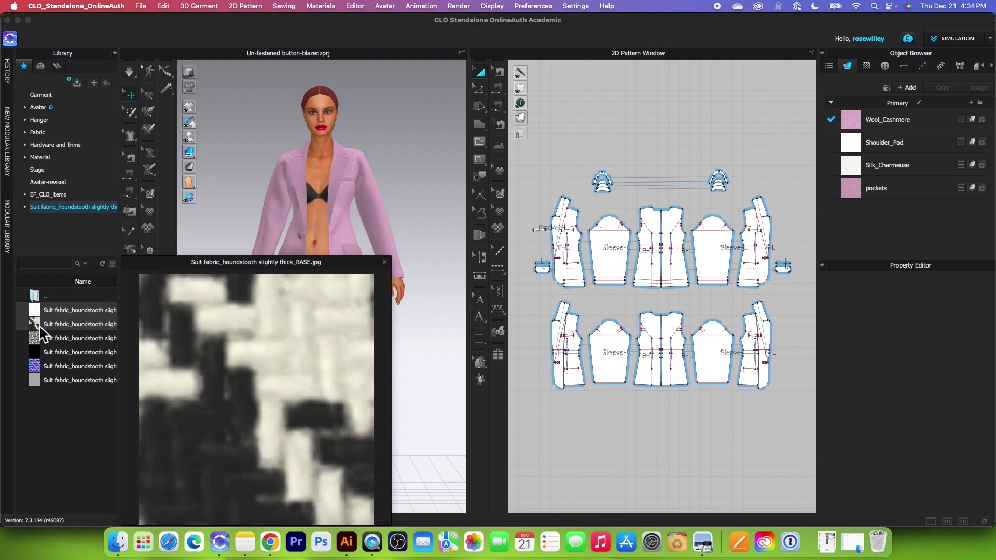
{"action": "left_click_drag", "start_coordinate": [39, 327], "coordinate": [345, 230]}
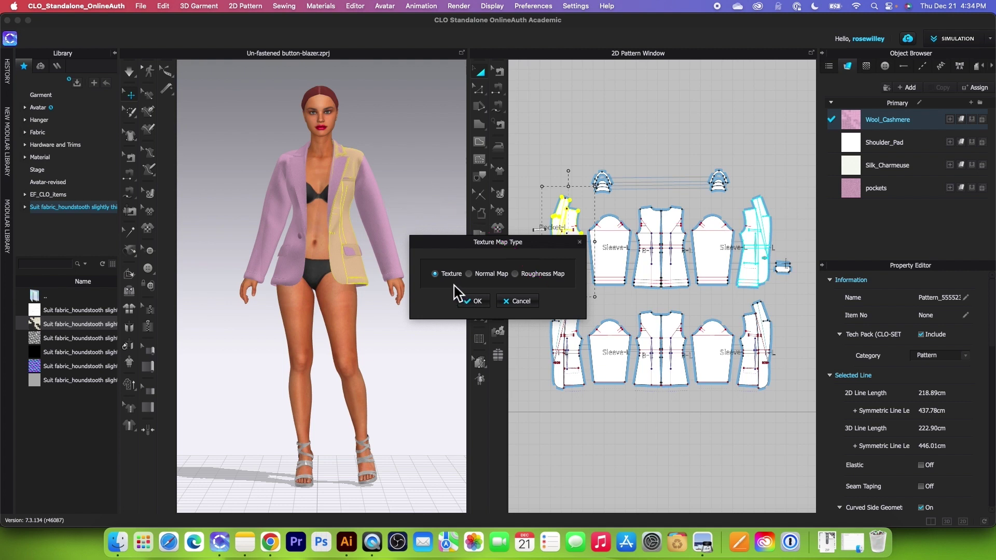
{"action": "left_click", "coordinate": [477, 301]}
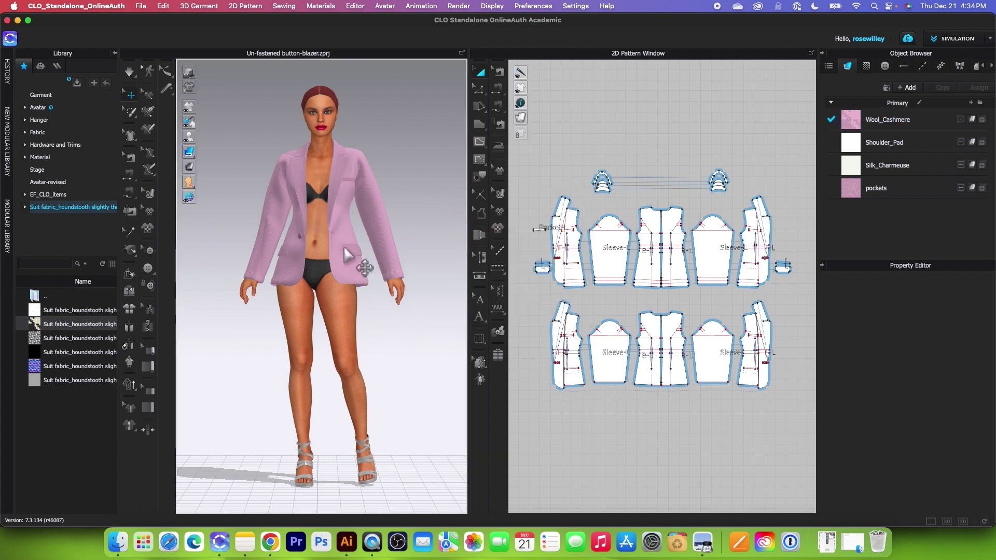
{"action": "scroll", "coordinate": [356, 262], "scroll_direction": "up", "scroll_amount": 3}
{"action": "scroll", "coordinate": [321, 363], "scroll_direction": "up", "scroll_amount": 5}
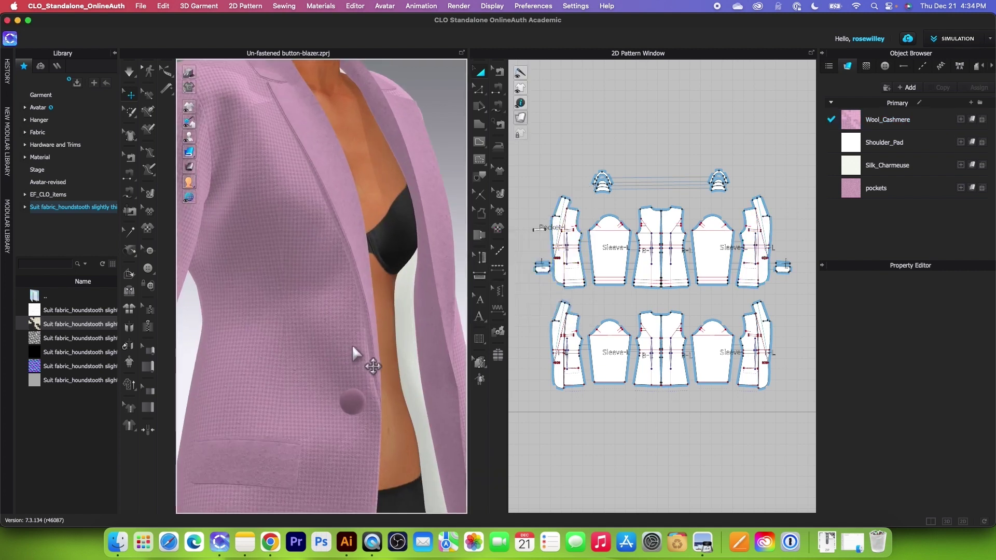
{"action": "scroll", "coordinate": [374, 399], "scroll_direction": "down", "scroll_amount": 3}
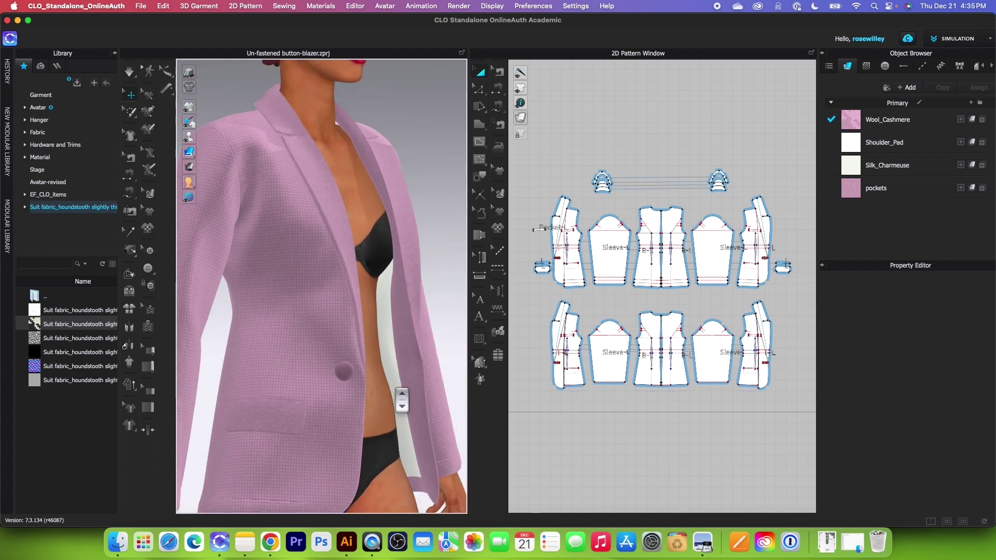
{"action": "scroll", "coordinate": [374, 406], "scroll_direction": "up", "scroll_amount": 2}
{"action": "scroll", "coordinate": [395, 444], "scroll_direction": "up", "scroll_amount": 4}
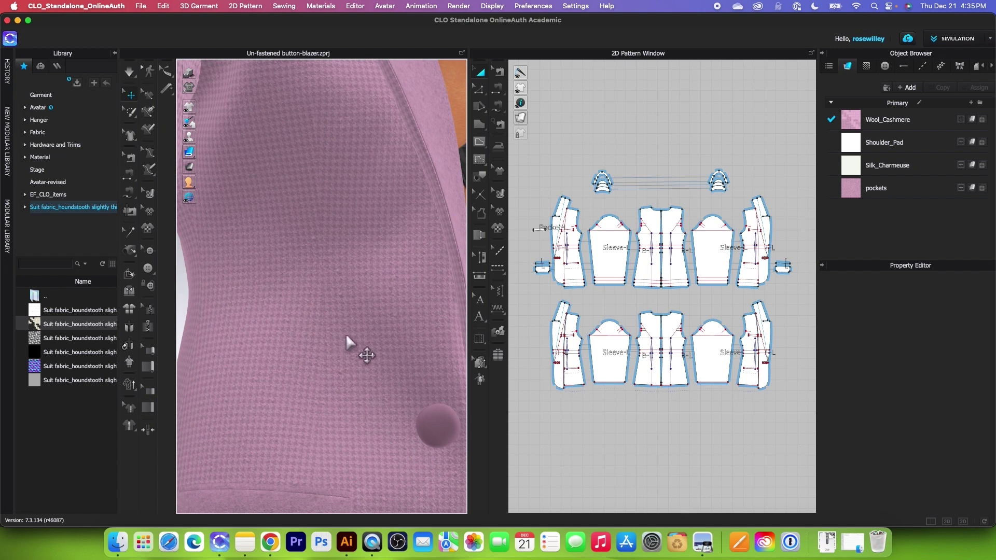
{"action": "scroll", "coordinate": [348, 340], "scroll_direction": "down", "scroll_amount": 3}
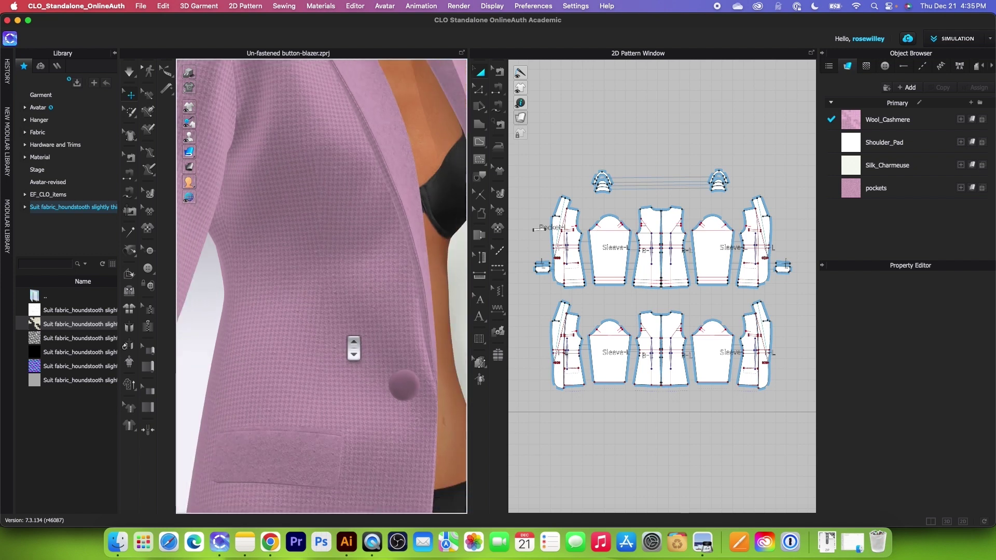
{"action": "scroll", "coordinate": [354, 348], "scroll_direction": "down", "scroll_amount": 2}
{"action": "scroll", "coordinate": [353, 348], "scroll_direction": "up", "scroll_amount": 5}
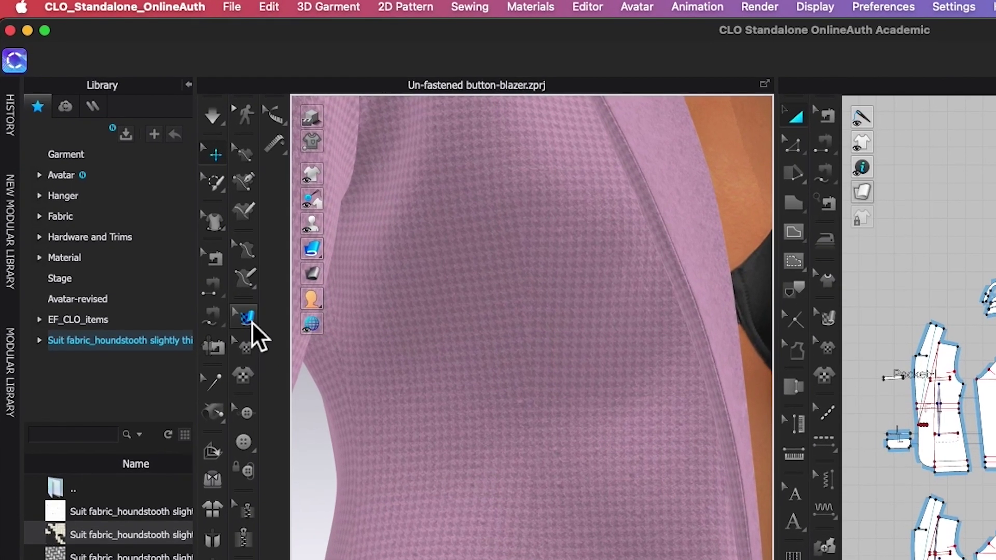
Step: Enlarge the houndstooth texture on the blazer with Edit Texture (3D), then return to Select/Move
{"action": "left_click", "coordinate": [249, 321]}
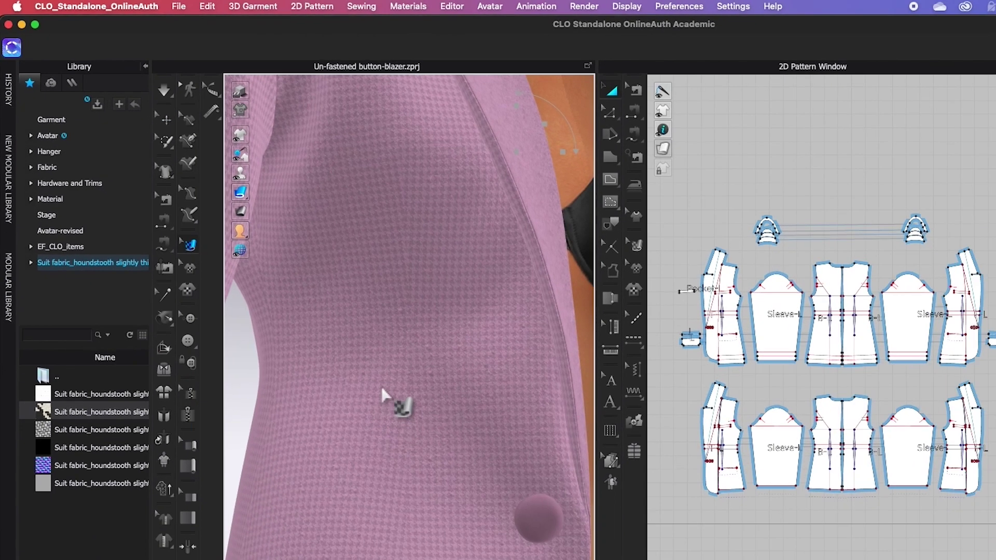
{"action": "left_click", "coordinate": [492, 501]}
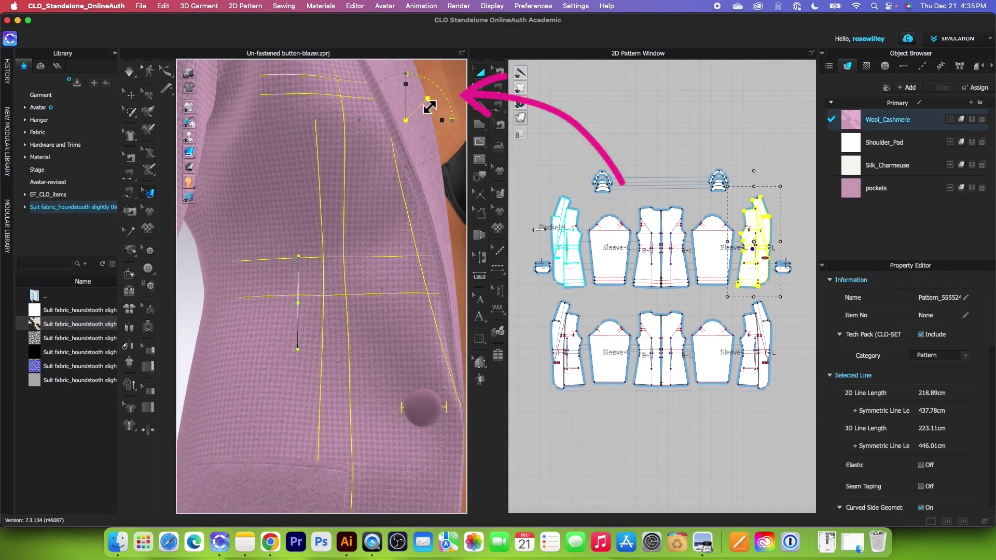
{"action": "mouse_move", "coordinate": [429, 107]}
{"action": "left_mouse_down"}
{"action": "mouse_move", "coordinate": [426, 96]}
{"action": "mouse_move", "coordinate": [462, 70]}
{"action": "left_mouse_up"}
{"action": "scroll", "coordinate": [378, 285], "scroll_direction": "down", "scroll_amount": 6}
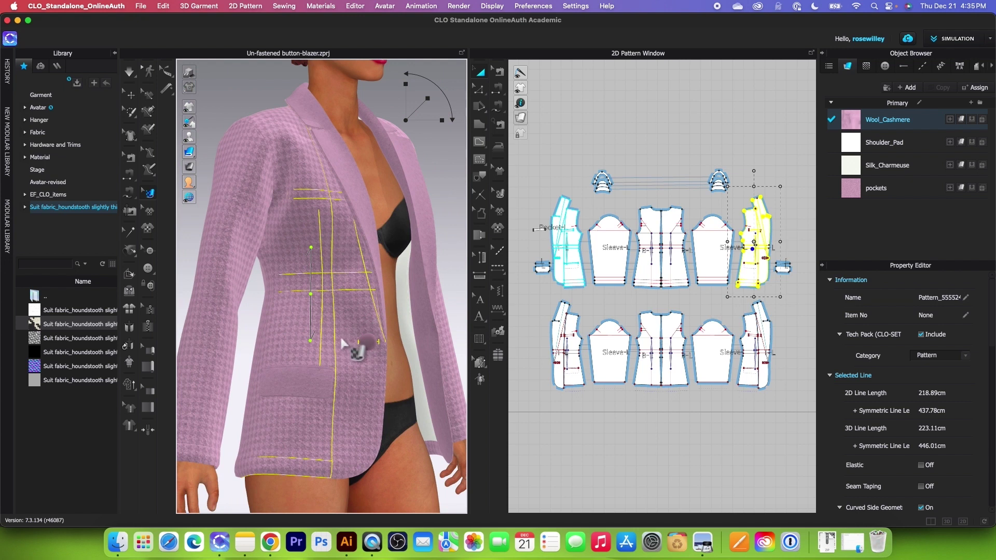
{"action": "left_click", "coordinate": [131, 95]}
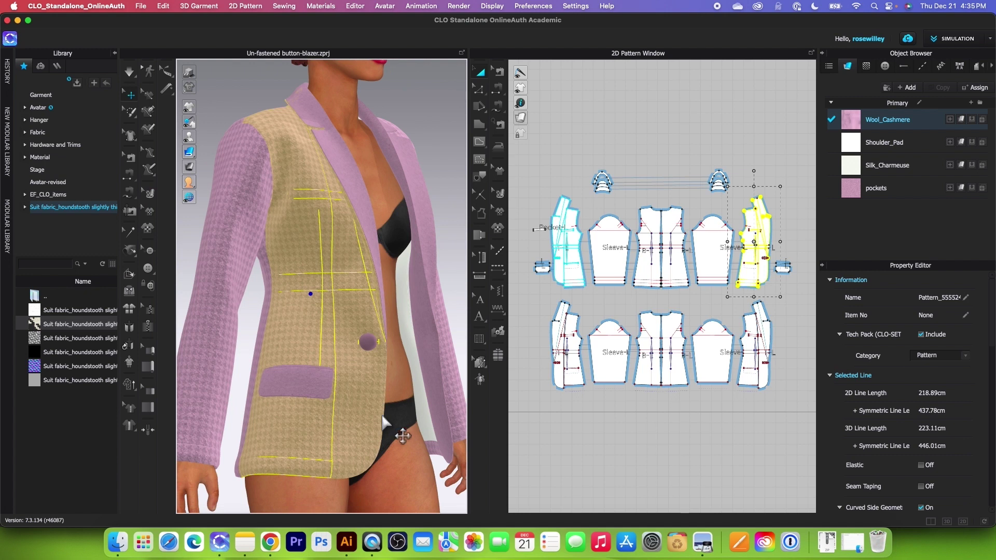
{"action": "left_click_drag", "start_coordinate": [426, 116], "coordinate": [426, 288]}
{"action": "scroll", "coordinate": [332, 321], "scroll_direction": "up", "scroll_amount": 10}
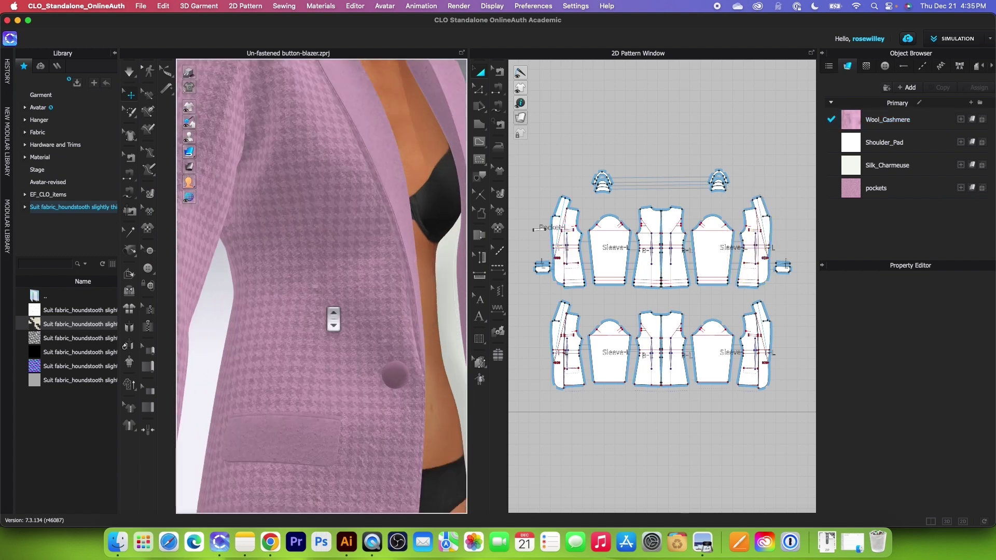
{"action": "scroll", "coordinate": [334, 319], "scroll_direction": "up", "scroll_amount": 5}
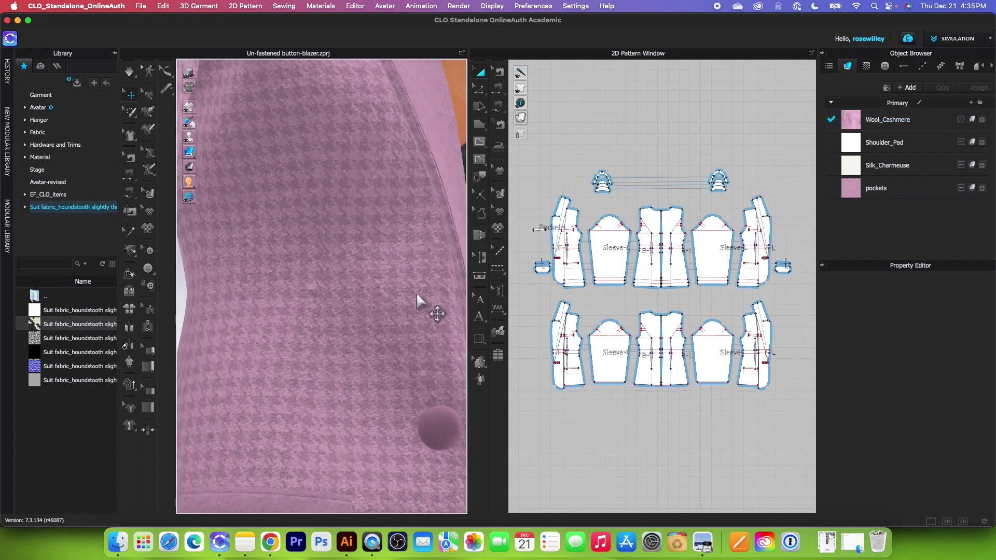
Step: Preview the ROUGH and NRM texture images from the Library
{"action": "double_click", "coordinate": [66, 384]}
{"action": "double_click", "coordinate": [73, 366]}
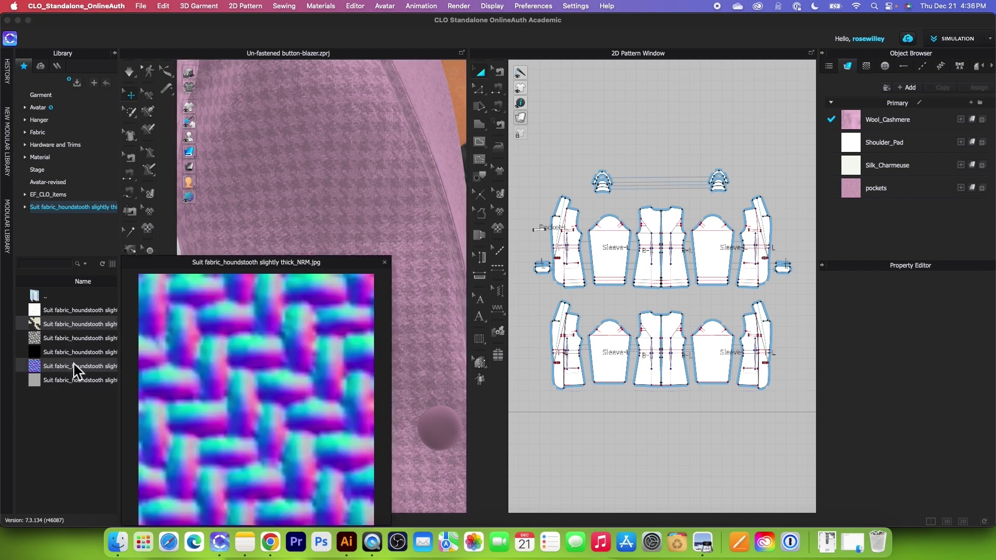
{"action": "key", "text": "Escape"}
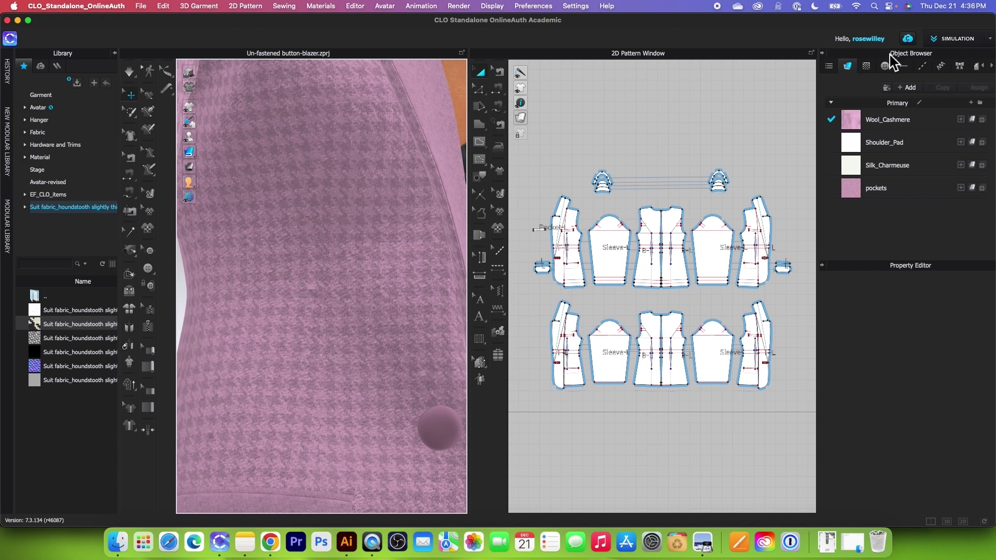
Step: Select Wool_Cashmere and set the houndstooth NRM image as its normal map
{"action": "left_click", "coordinate": [929, 122]}
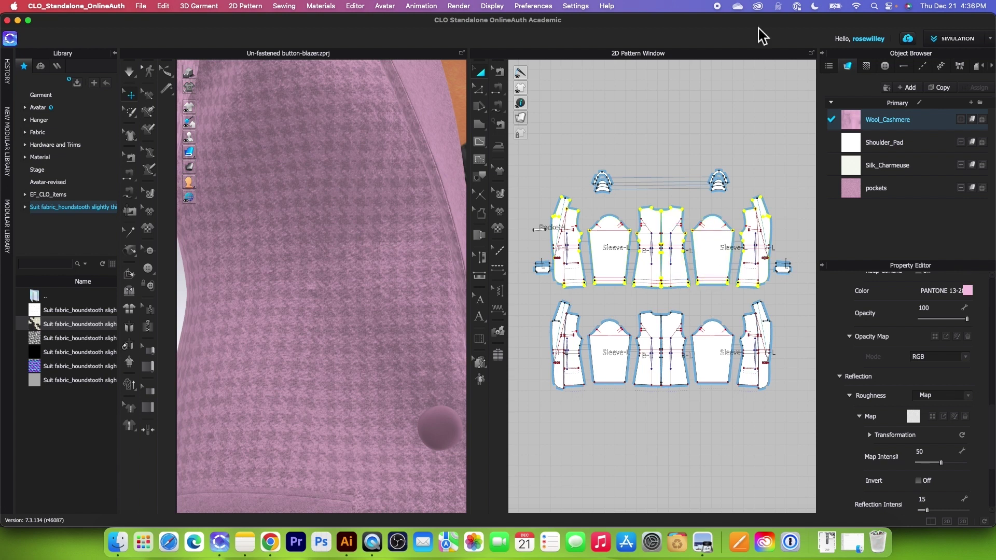
{"action": "scroll", "coordinate": [928, 388], "scroll_direction": "up", "scroll_amount": 5}
{"action": "scroll", "coordinate": [928, 387], "scroll_direction": "up", "scroll_amount": 10}
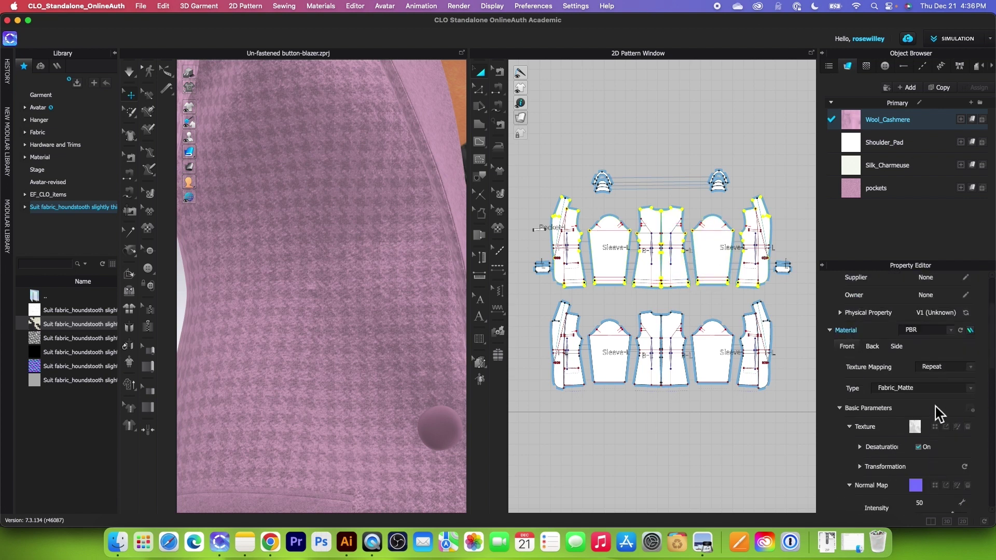
{"action": "scroll", "coordinate": [936, 412], "scroll_direction": "down", "scroll_amount": 5}
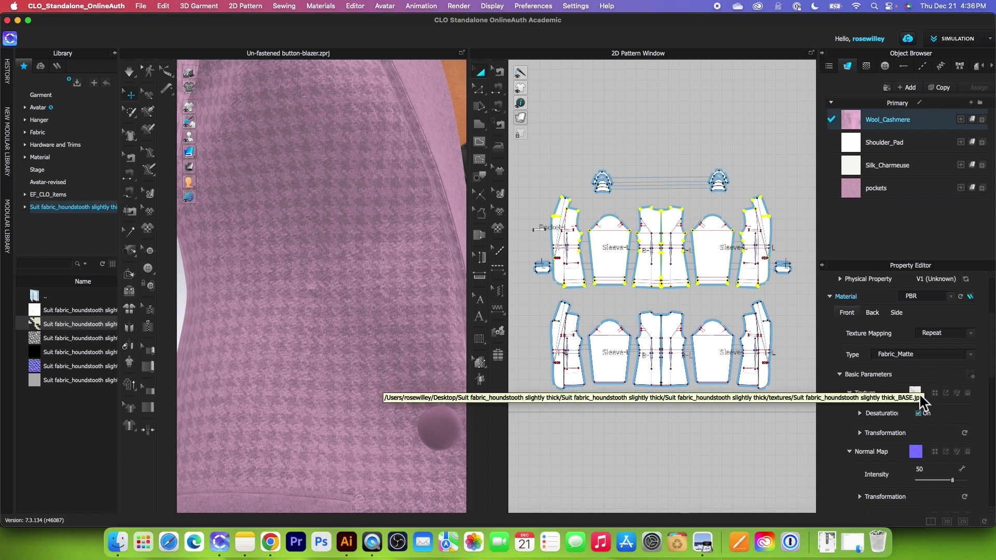
{"action": "scroll", "coordinate": [916, 395], "scroll_direction": "down", "scroll_amount": 3}
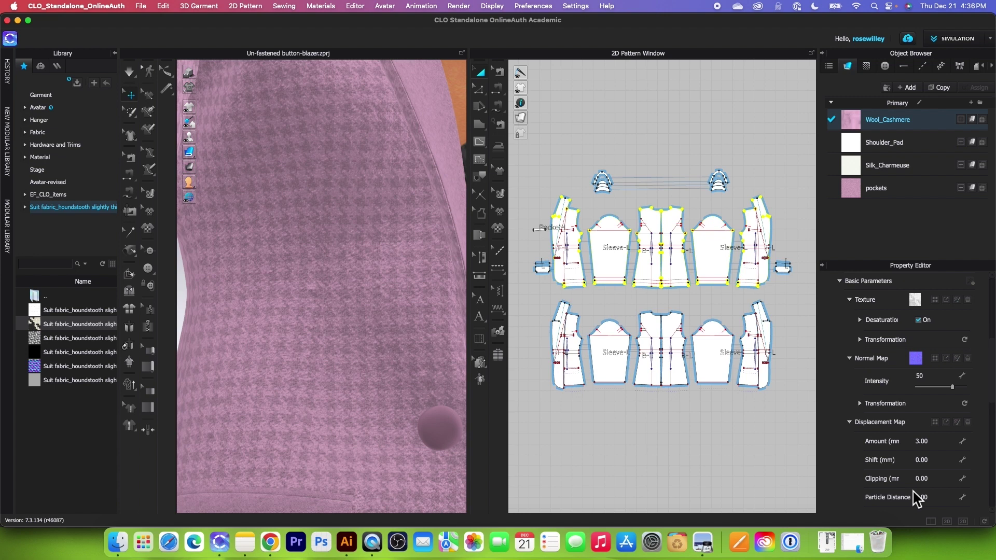
{"action": "mouse_move", "coordinate": [44, 374]}
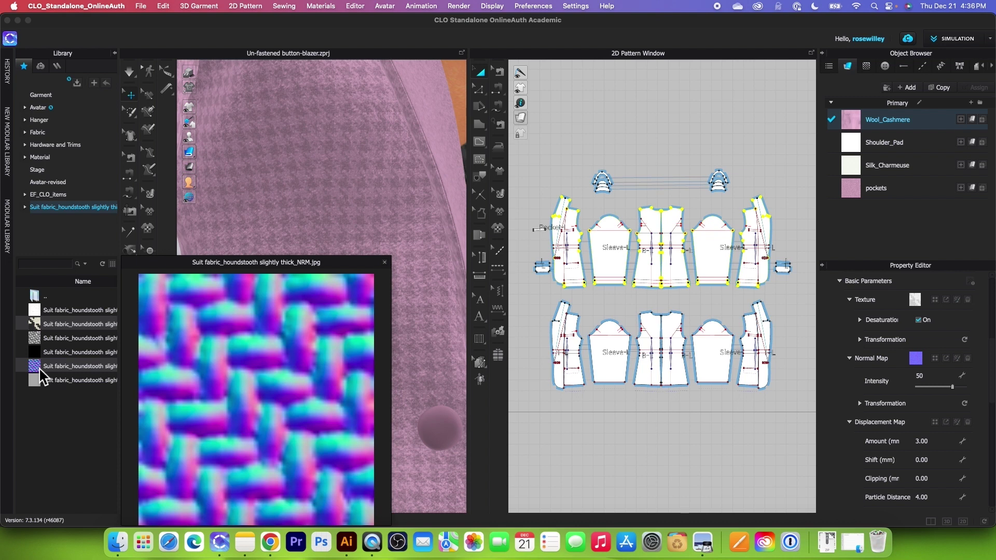
{"action": "left_click_drag", "start_coordinate": [36, 369], "coordinate": [921, 366]}
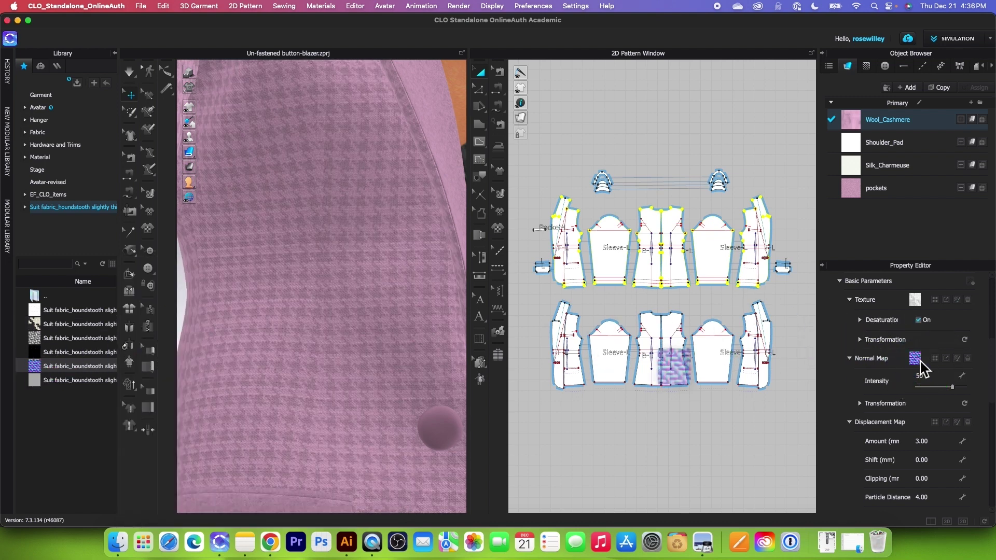
{"action": "scroll", "coordinate": [913, 379], "scroll_direction": "down", "scroll_amount": 3}
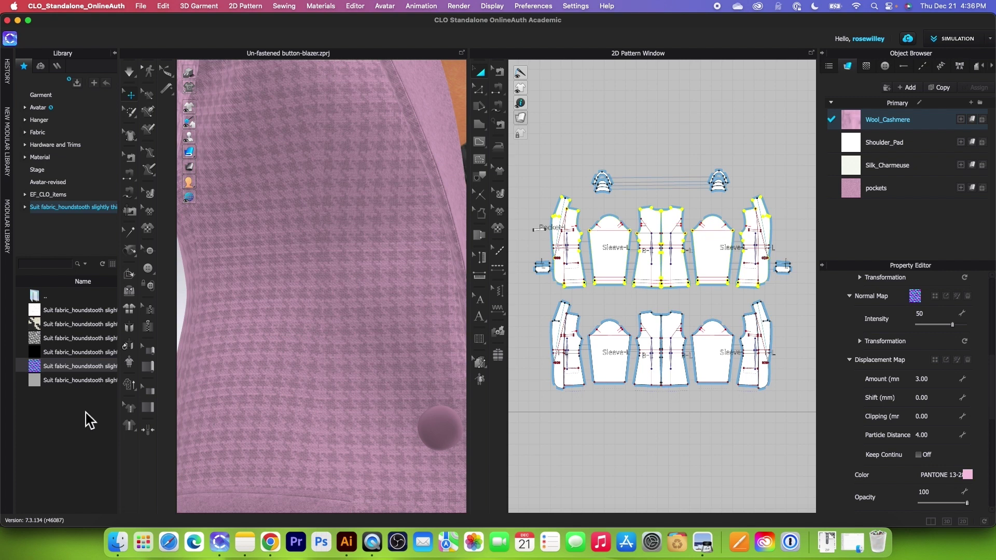
Step: Set the DISP image as Wool_Cashmere's displacement map, then preview the ROUGH image
{"action": "mouse_move", "coordinate": [34, 340]}
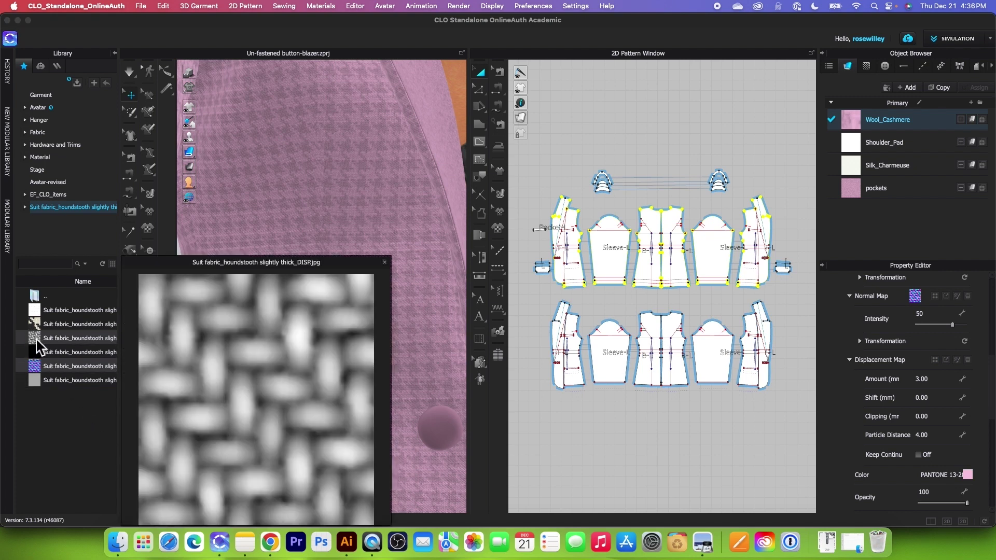
{"action": "left_click_drag", "start_coordinate": [39, 347], "coordinate": [940, 371]}
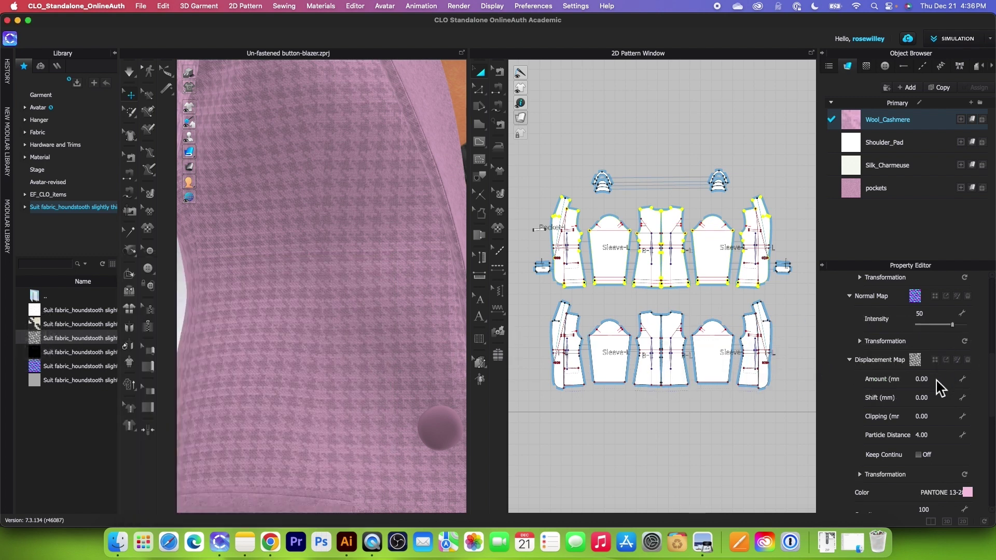
{"action": "scroll", "coordinate": [928, 384], "scroll_direction": "down", "scroll_amount": 2}
{"action": "scroll", "coordinate": [934, 387], "scroll_direction": "down", "scroll_amount": 2}
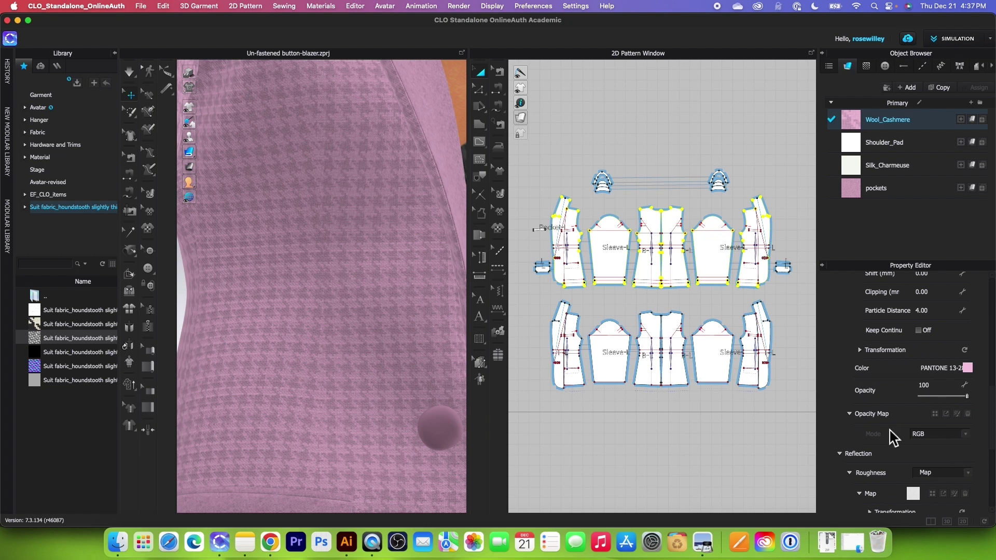
{"action": "scroll", "coordinate": [896, 431], "scroll_direction": "down", "scroll_amount": 1}
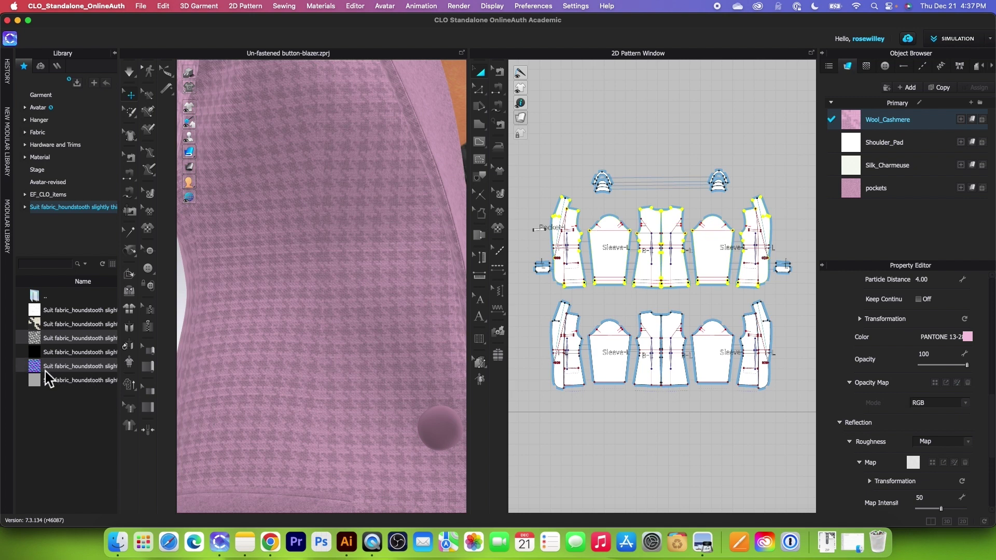
{"action": "double_click", "coordinate": [39, 383]}
Step: Assign the ALPHA, ROUGH and black MTL images as Wool_Cashmere's opacity, roughness and metalness maps
{"action": "mouse_move", "coordinate": [40, 312]}
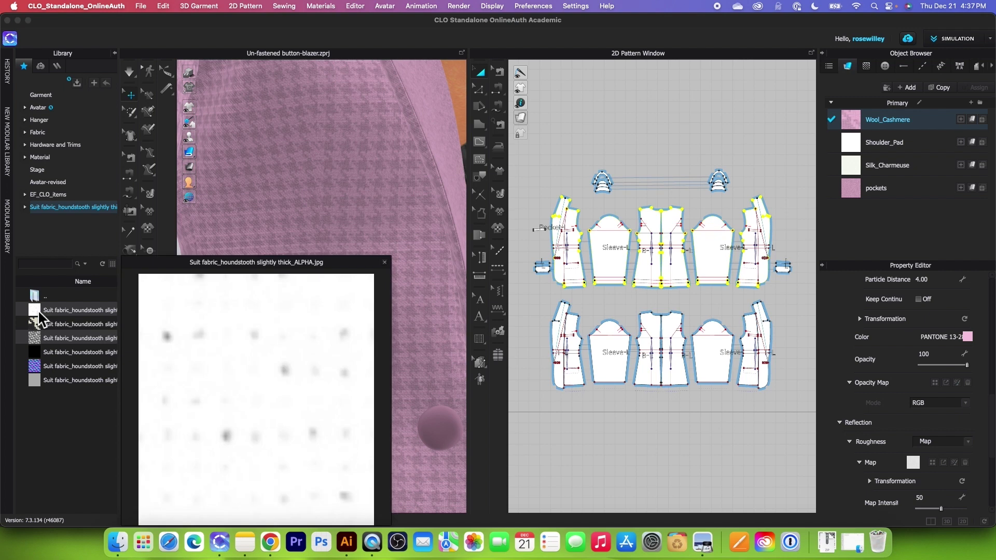
{"action": "left_click_drag", "start_coordinate": [40, 316], "coordinate": [935, 391]}
{"action": "scroll", "coordinate": [908, 413], "scroll_direction": "down", "scroll_amount": 3}
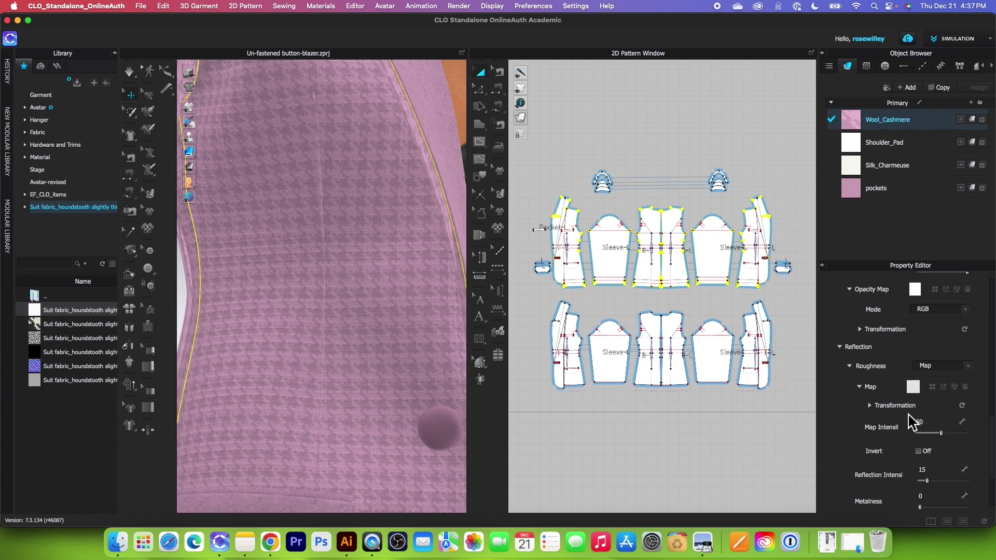
{"action": "scroll", "coordinate": [908, 414], "scroll_direction": "down", "scroll_amount": 2}
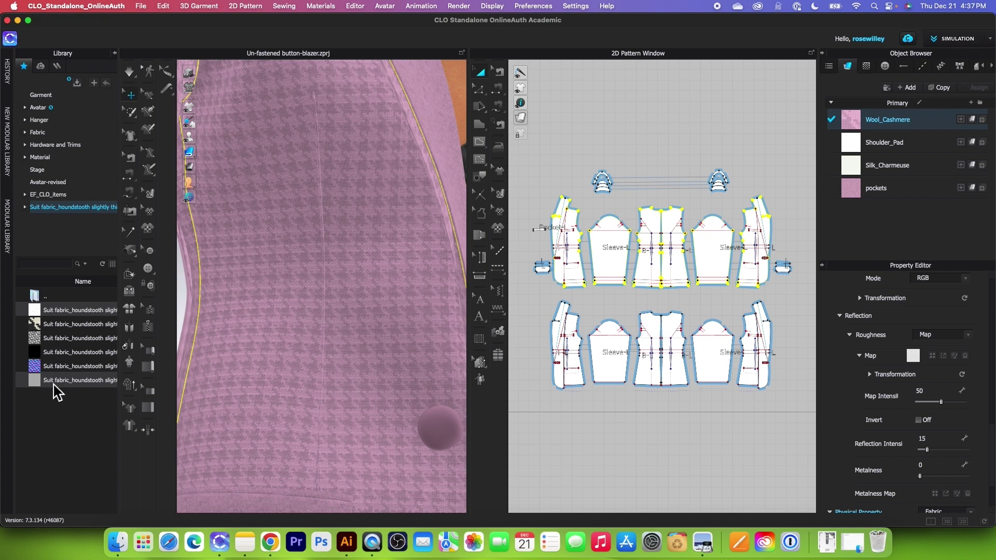
{"action": "mouse_move", "coordinate": [56, 384]}
{"action": "left_click_drag", "start_coordinate": [36, 385], "coordinate": [931, 376]}
{"action": "scroll", "coordinate": [921, 389], "scroll_direction": "down", "scroll_amount": 5}
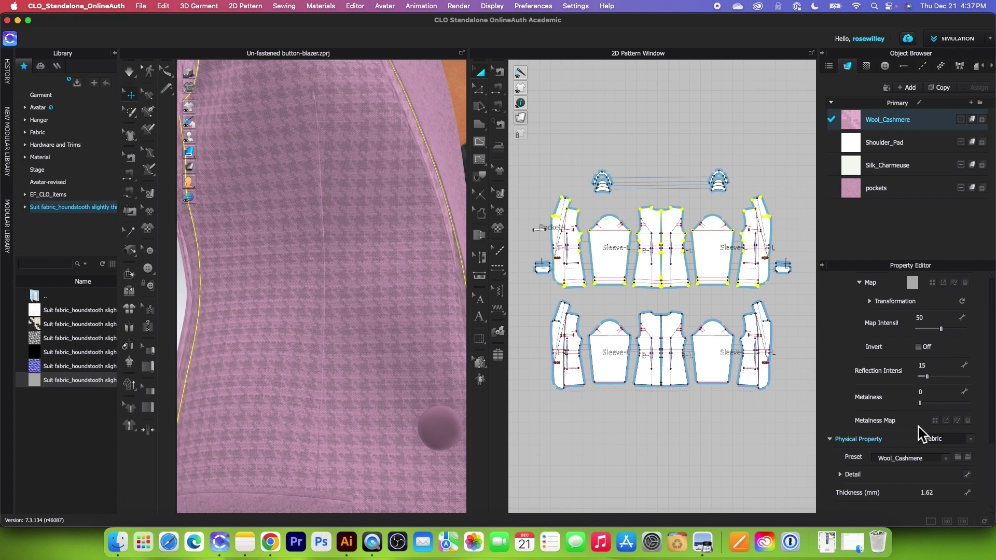
{"action": "mouse_move", "coordinate": [39, 354]}
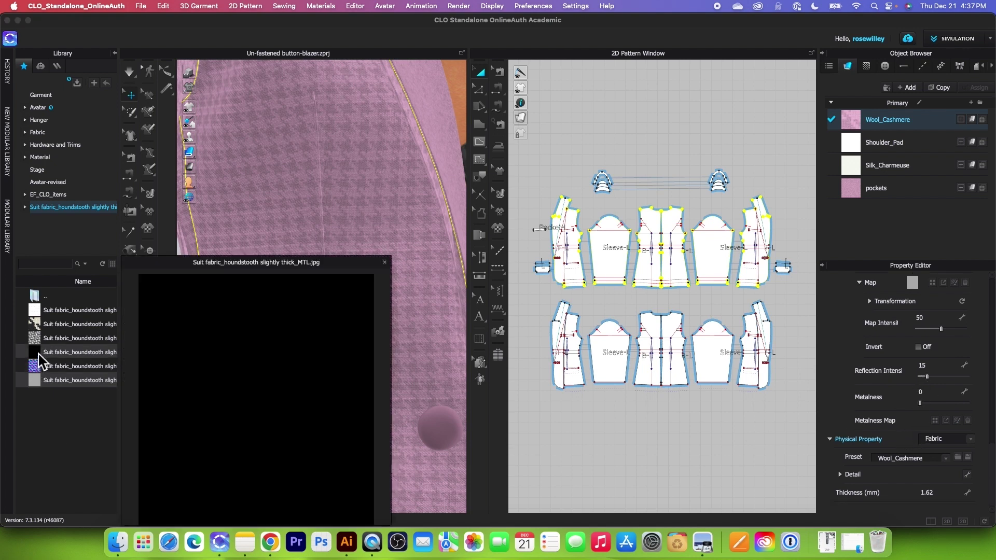
{"action": "left_click_drag", "start_coordinate": [39, 358], "coordinate": [932, 423]}
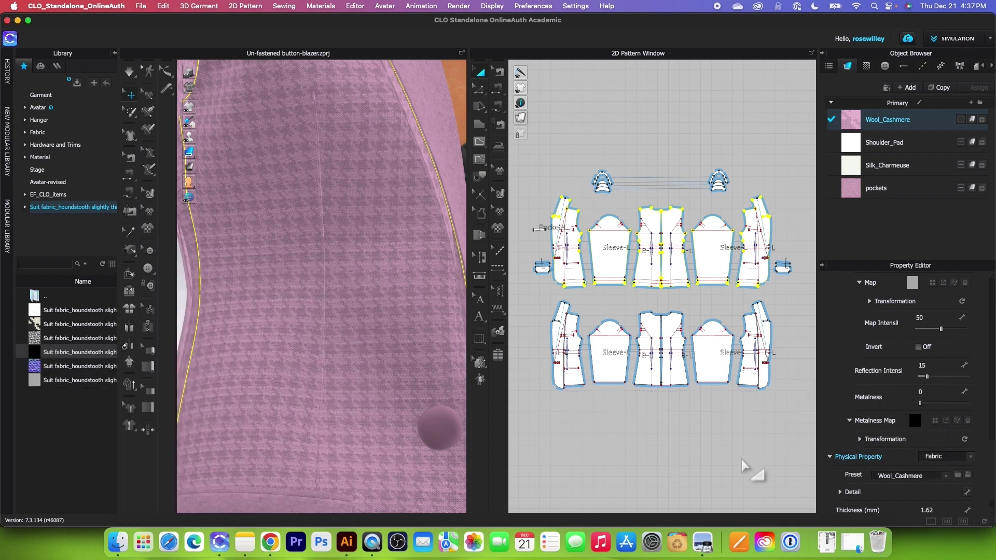
{"action": "scroll", "coordinate": [643, 275], "scroll_direction": "down", "scroll_amount": 1}
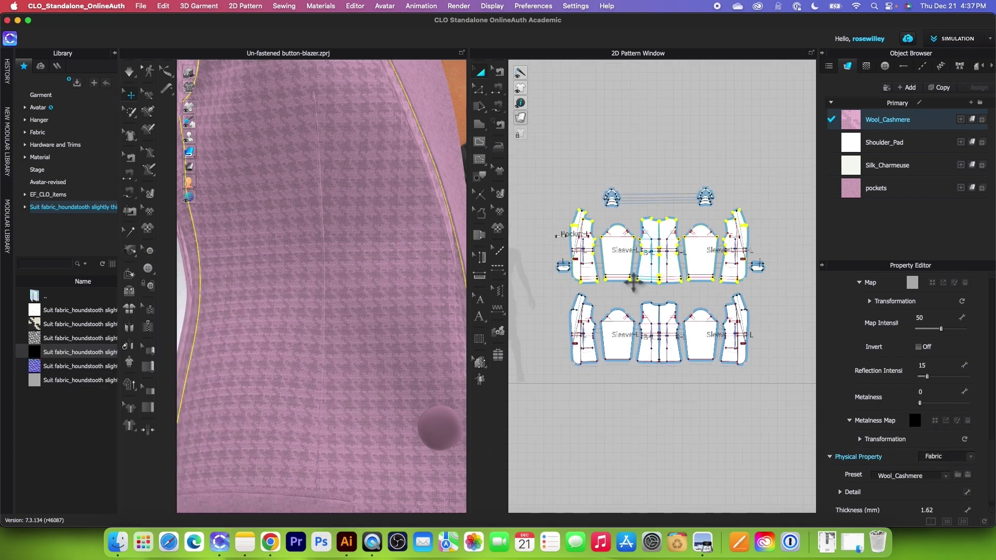
{"action": "left_click", "coordinate": [538, 207]}
{"action": "key", "text": "super+a"}
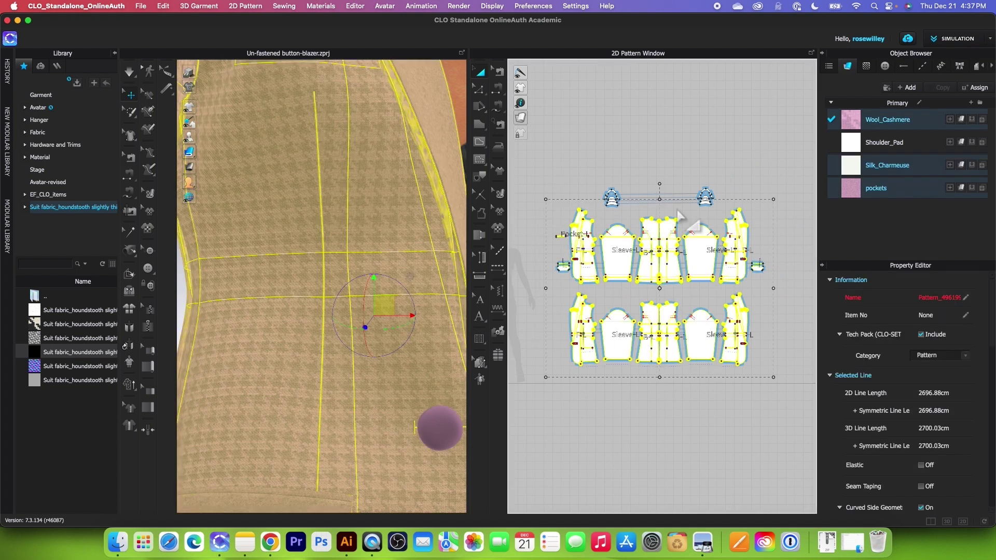
{"action": "right_click", "coordinate": [705, 262]}
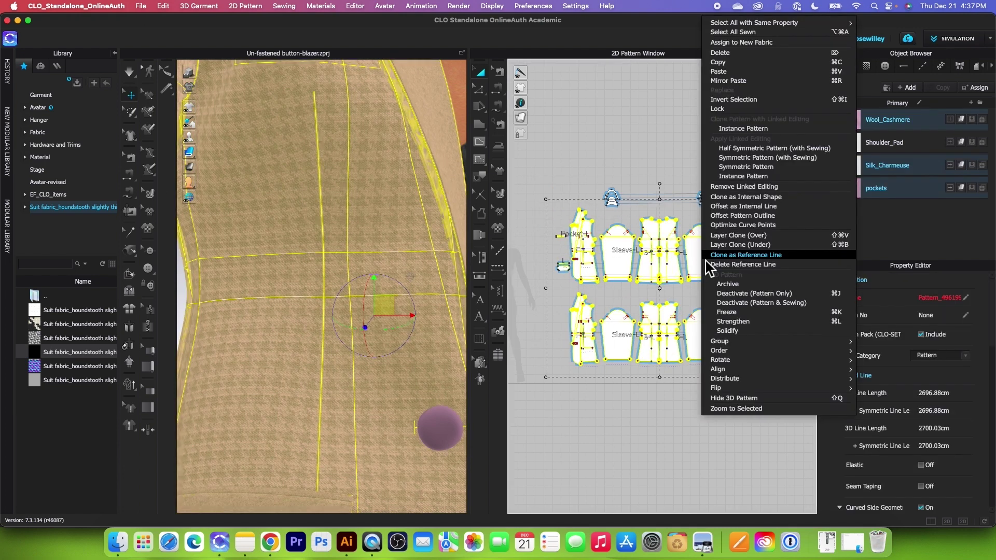
{"action": "left_click", "coordinate": [763, 322]}
{"action": "left_click", "coordinate": [130, 74]}
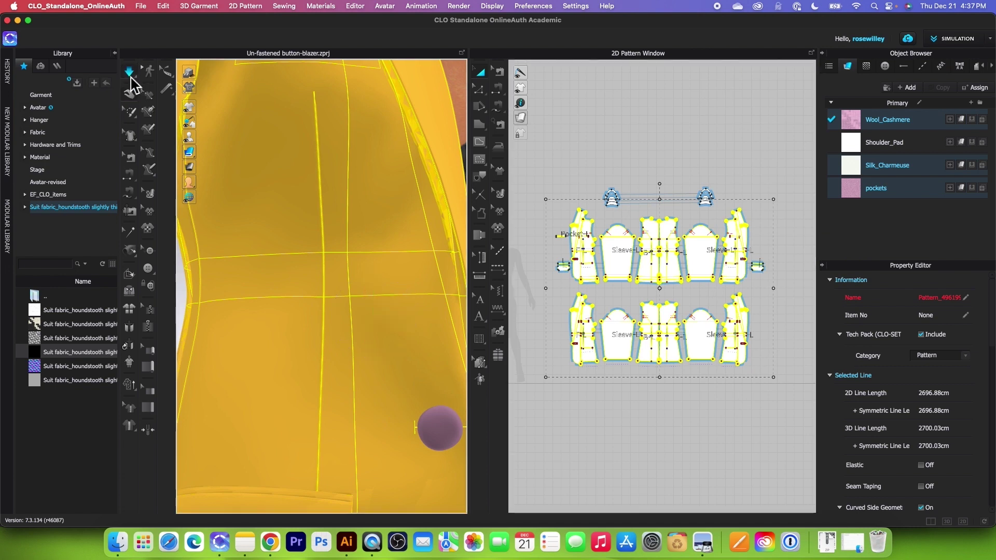
{"action": "left_click", "coordinate": [129, 94]}
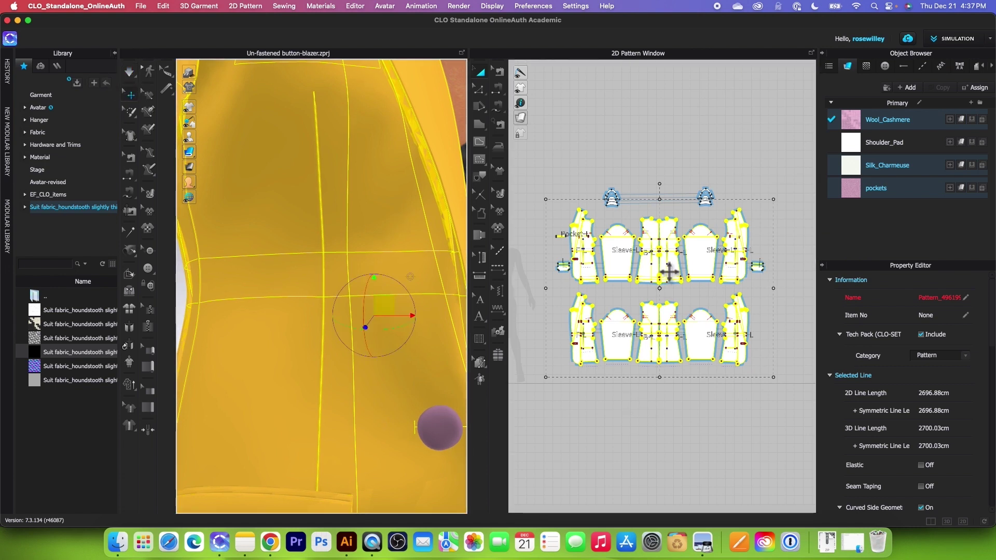
{"action": "right_click", "coordinate": [701, 271]}
{"action": "left_click", "coordinate": [751, 322]}
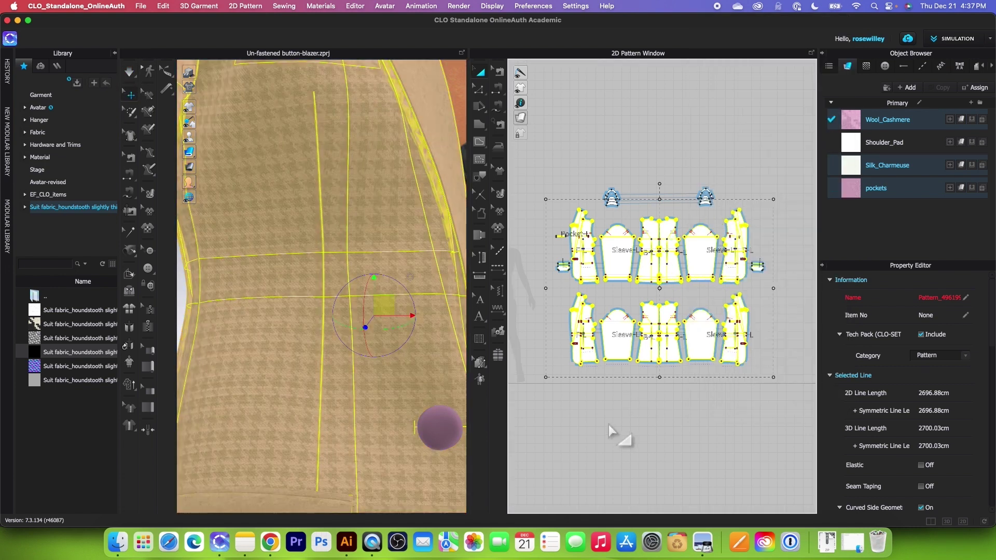
{"action": "left_click", "coordinate": [609, 425]}
{"action": "scroll", "coordinate": [361, 364], "scroll_direction": "up", "scroll_amount": 5}
{"action": "scroll", "coordinate": [361, 365], "scroll_direction": "down", "scroll_amount": 4}
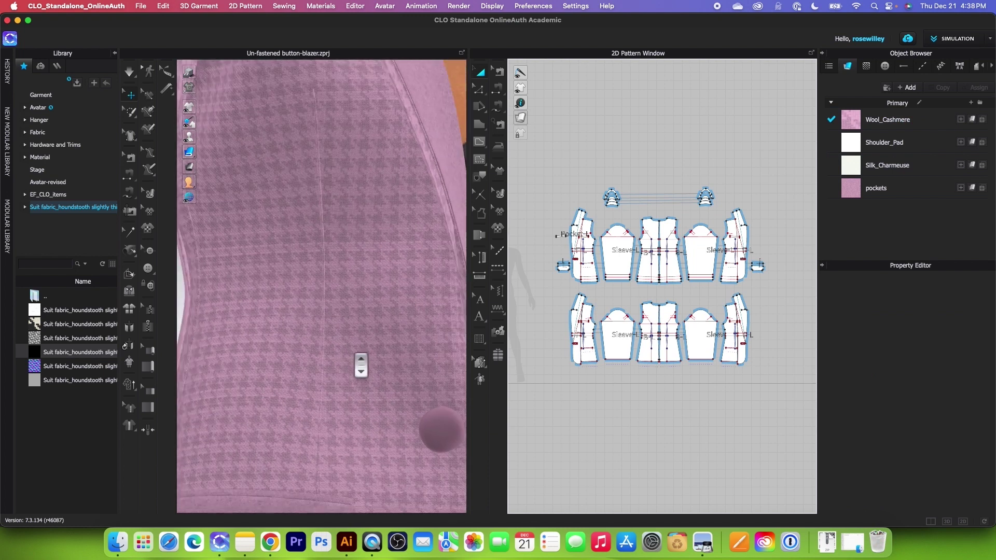
Step: Turn the avatar to face front and widen the 3D window over the 2D pattern view
{"action": "scroll", "coordinate": [375, 354], "scroll_direction": "down", "scroll_amount": 8}
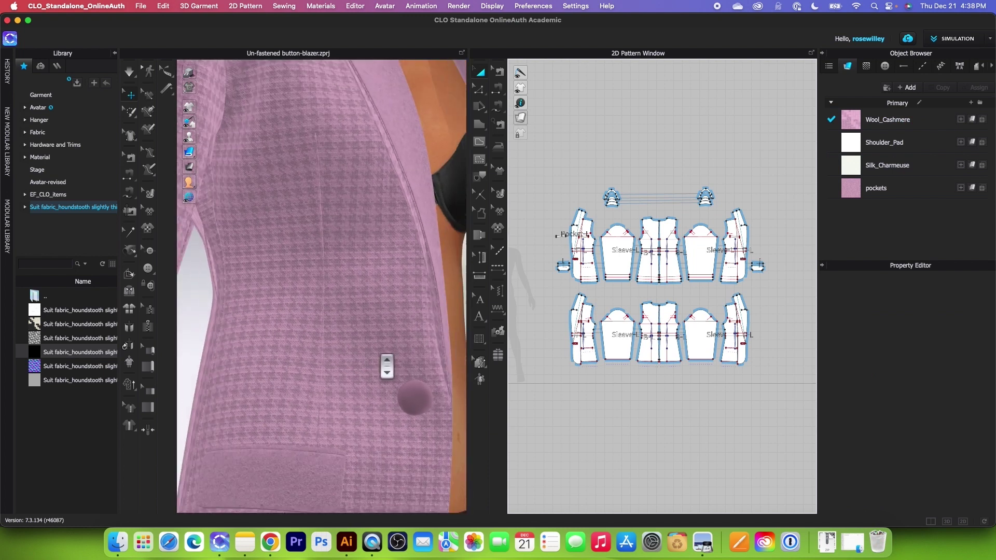
{"action": "mouse_move", "coordinate": [362, 347]}
{"action": "right_mouse_down"}
{"action": "mouse_move", "coordinate": [300, 339]}
{"action": "mouse_move", "coordinate": [417, 343]}
{"action": "mouse_move", "coordinate": [369, 346]}
{"action": "right_mouse_up"}
{"action": "scroll", "coordinate": [377, 347], "scroll_direction": "down", "scroll_amount": 3}
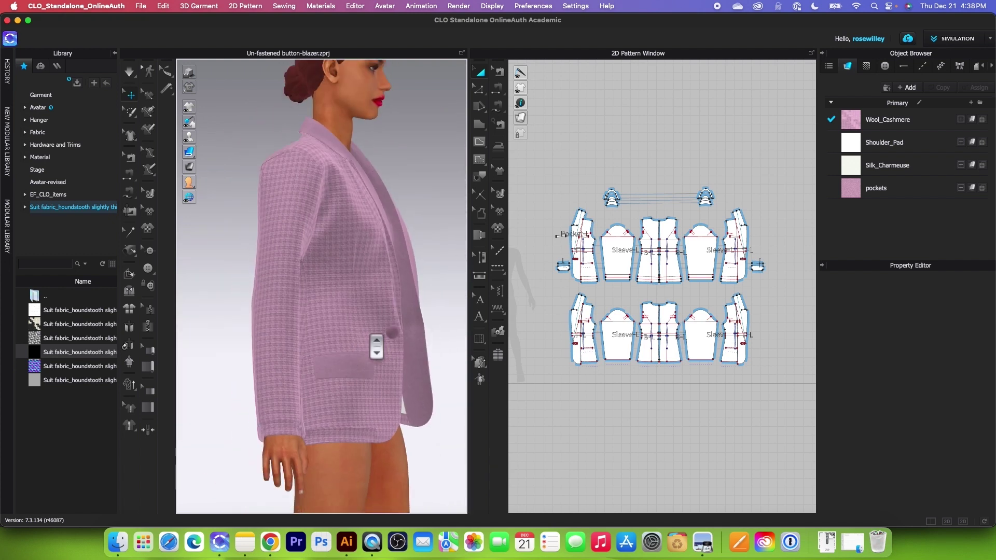
{"action": "scroll", "coordinate": [378, 340], "scroll_direction": "up", "scroll_amount": 5}
{"action": "right_click_drag", "start_coordinate": [380, 337], "coordinate": [406, 440]}
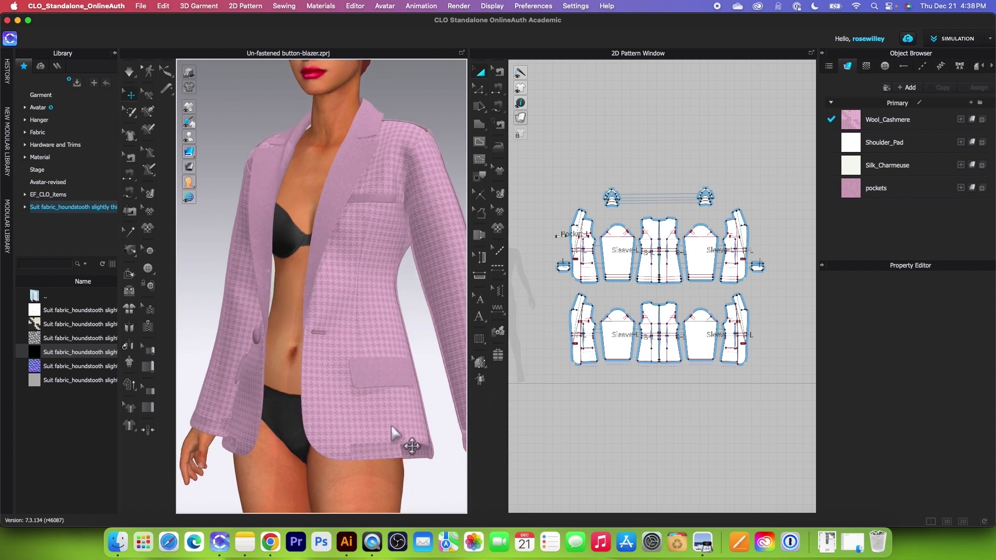
{"action": "left_click_drag", "start_coordinate": [469, 420], "coordinate": [506, 417]}
{"action": "scroll", "coordinate": [465, 415], "scroll_direction": "up", "scroll_amount": 2}
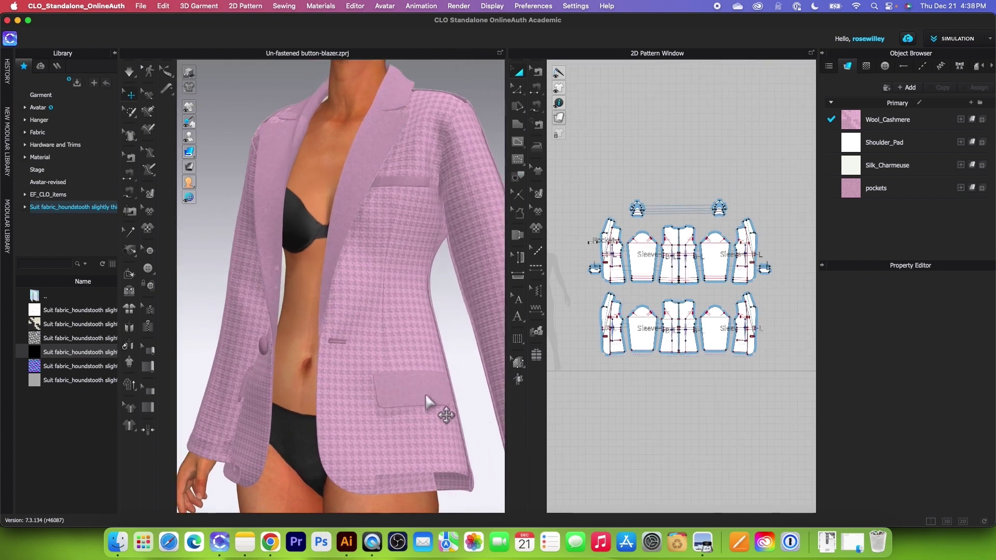
Step: Switch the Wool_Cashmere fabric's Opacity Map mode from RGB to ALPHA
{"action": "left_click", "coordinate": [929, 130]}
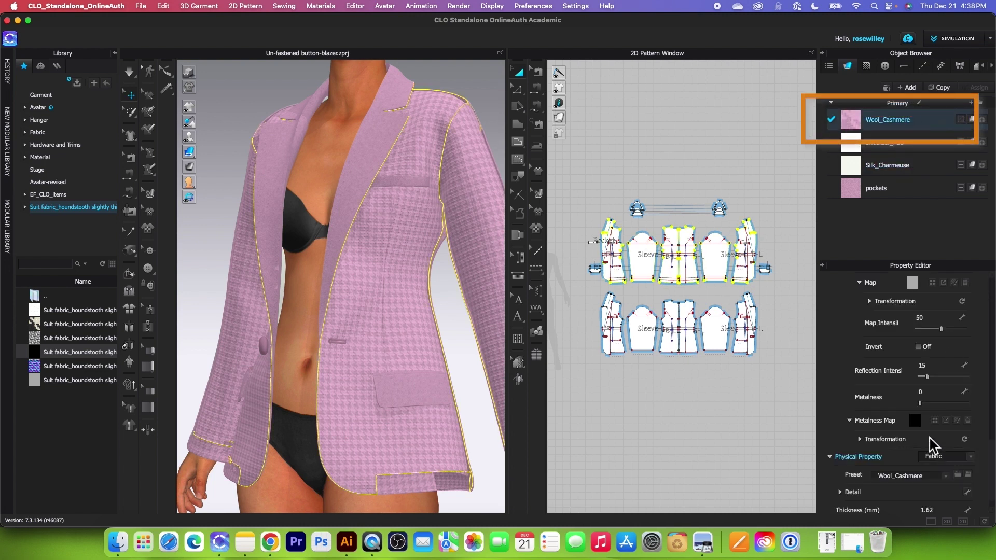
{"action": "scroll", "coordinate": [932, 445], "scroll_direction": "down", "scroll_amount": 1}
{"action": "scroll", "coordinate": [932, 441], "scroll_direction": "up", "scroll_amount": 4}
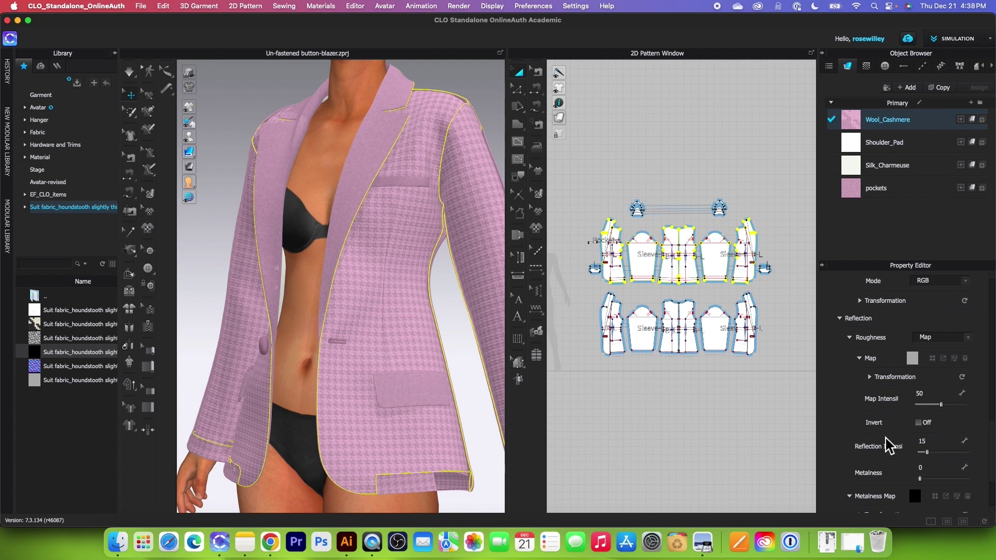
{"action": "scroll", "coordinate": [890, 383], "scroll_direction": "up", "scroll_amount": 2}
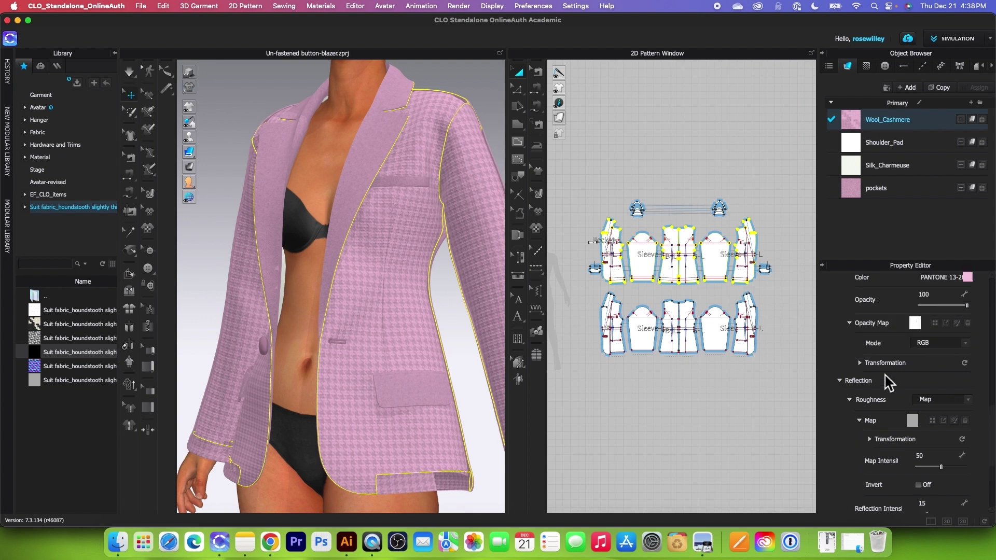
{"action": "scroll", "coordinate": [889, 383], "scroll_direction": "up", "scroll_amount": 1}
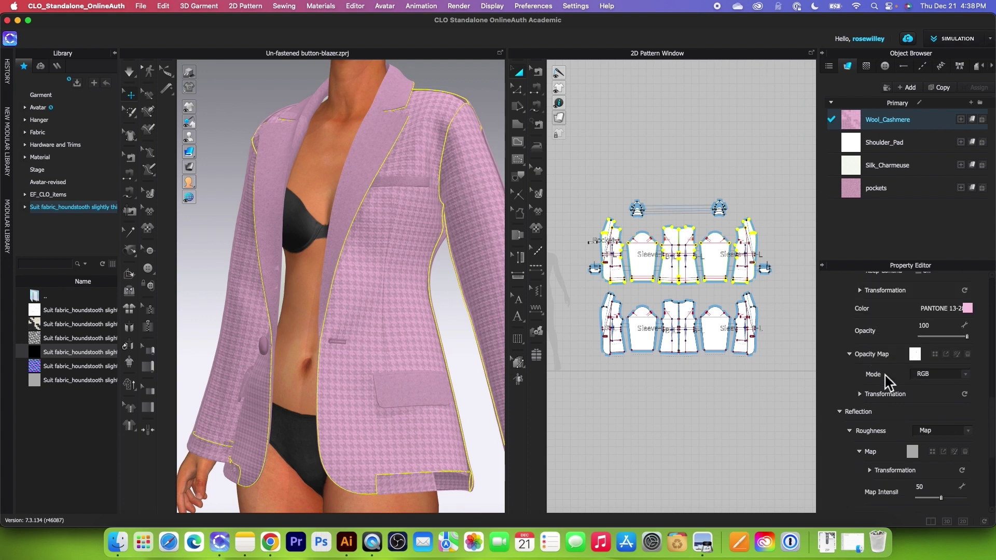
{"action": "left_click", "coordinate": [970, 381]}
{"action": "left_click", "coordinate": [937, 385]}
{"action": "key", "text": "2"}
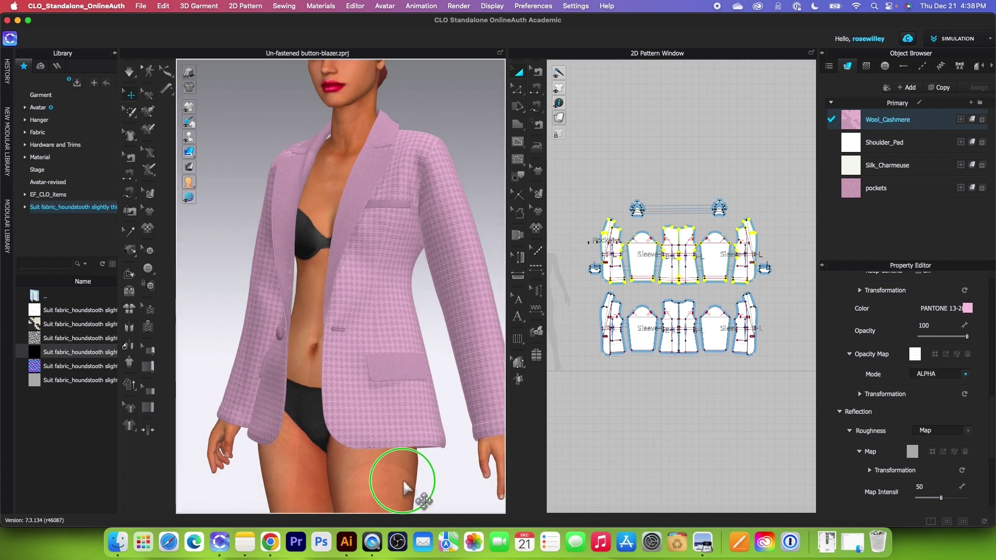
{"action": "scroll", "coordinate": [446, 485], "scroll_direction": "up", "scroll_amount": 3}
{"action": "right_click_drag", "start_coordinate": [383, 476], "coordinate": [452, 481]}
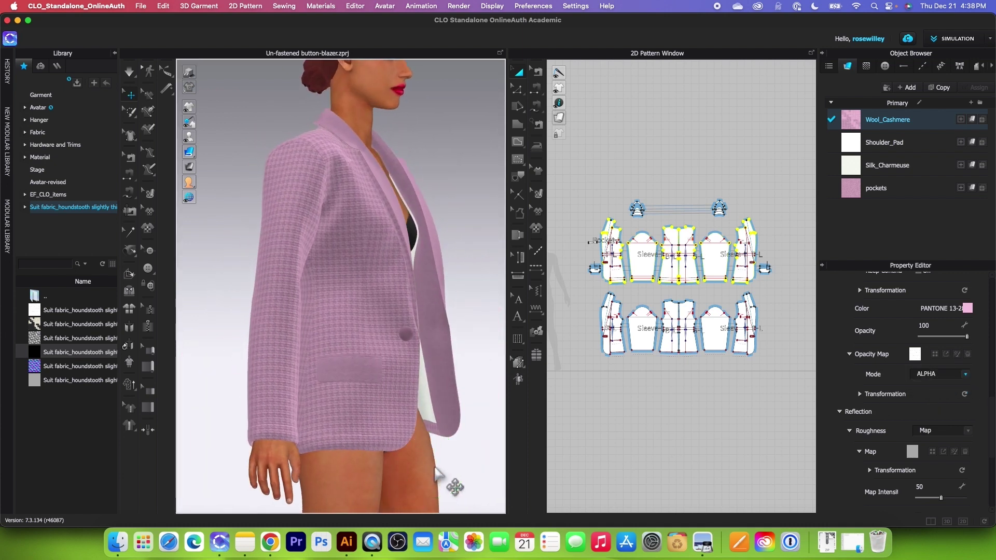
{"action": "scroll", "coordinate": [390, 410], "scroll_direction": "up", "scroll_amount": 3}
{"action": "scroll", "coordinate": [408, 393], "scroll_direction": "down", "scroll_amount": 3}
{"action": "right_click_drag", "start_coordinate": [467, 442], "coordinate": [329, 447]}
{"action": "scroll", "coordinate": [369, 456], "scroll_direction": "up", "scroll_amount": 3}
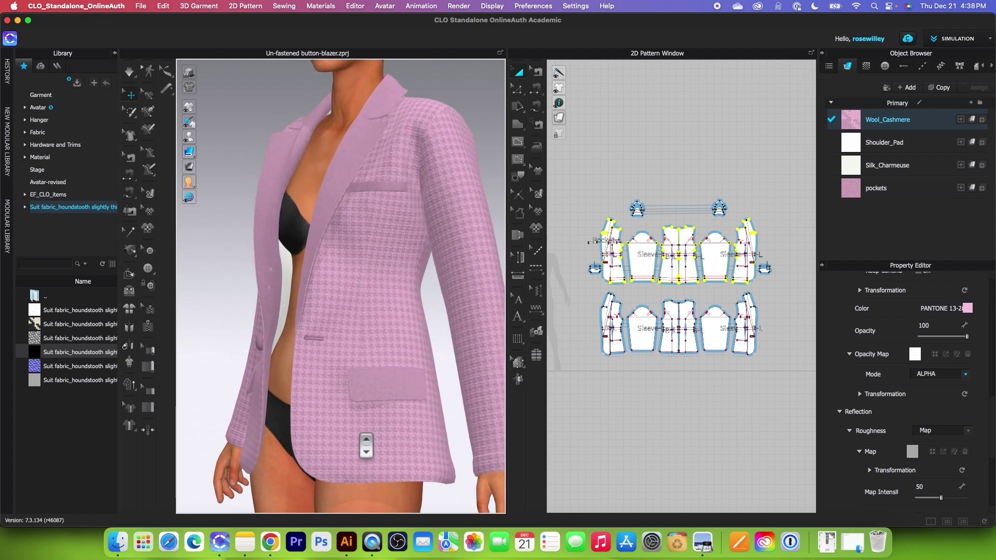
{"action": "scroll", "coordinate": [382, 445], "scroll_direction": "up", "scroll_amount": 3}
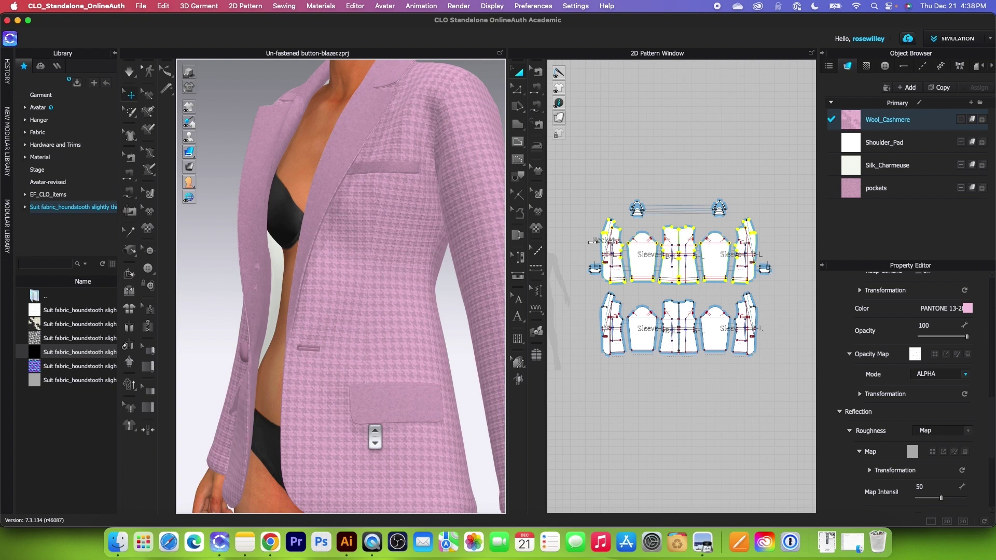
{"action": "scroll", "coordinate": [375, 436], "scroll_direction": "down", "scroll_amount": 3}
{"action": "scroll", "coordinate": [416, 426], "scroll_direction": "up", "scroll_amount": 2}
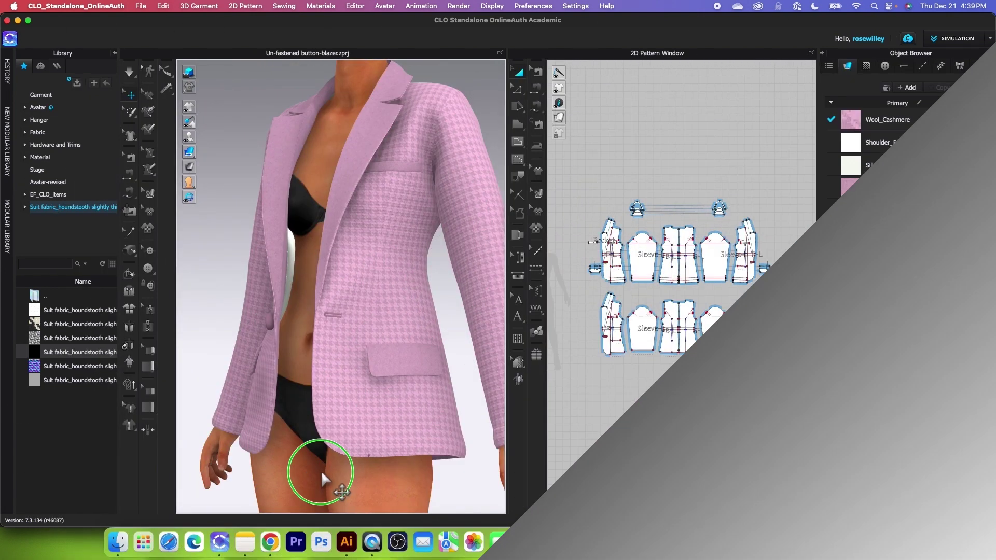
{"action": "right_click_drag", "start_coordinate": [322, 471], "coordinate": [482, 473]}
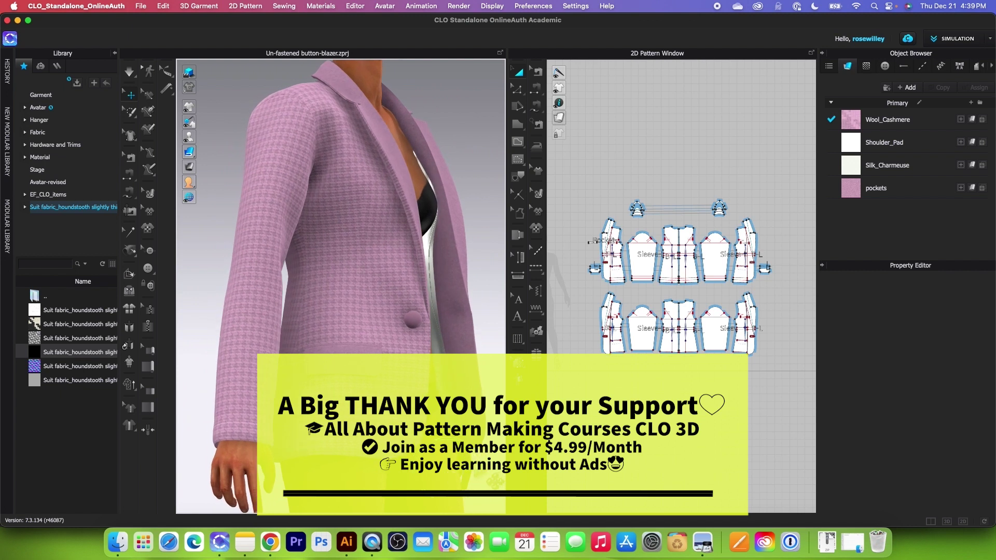
{"action": "scroll", "coordinate": [482, 476], "scroll_direction": "up", "scroll_amount": 2}
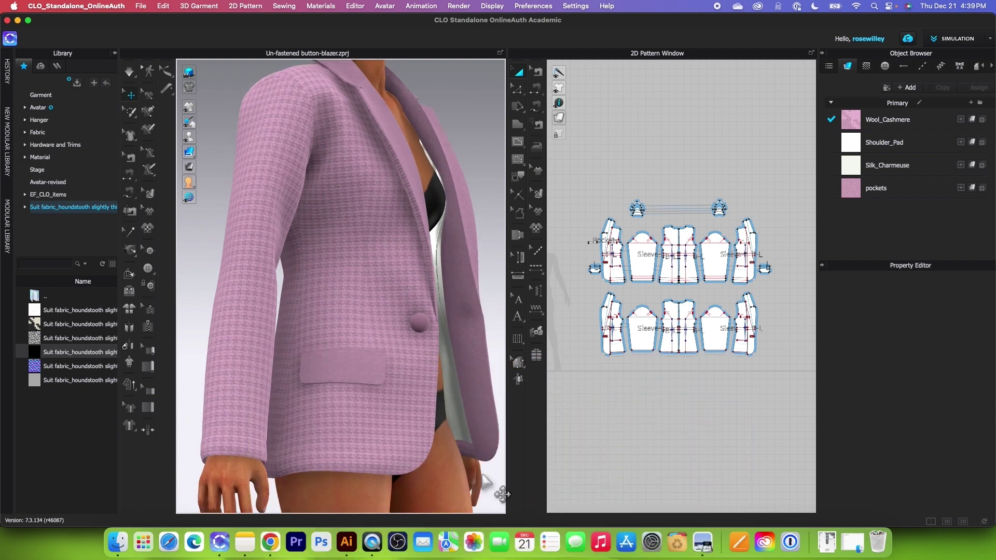
{"action": "mouse_move", "coordinate": [484, 476]}
{"action": "right_mouse_down"}
{"action": "mouse_move", "coordinate": [345, 470]}
{"action": "mouse_move", "coordinate": [475, 468]}
{"action": "right_mouse_up"}
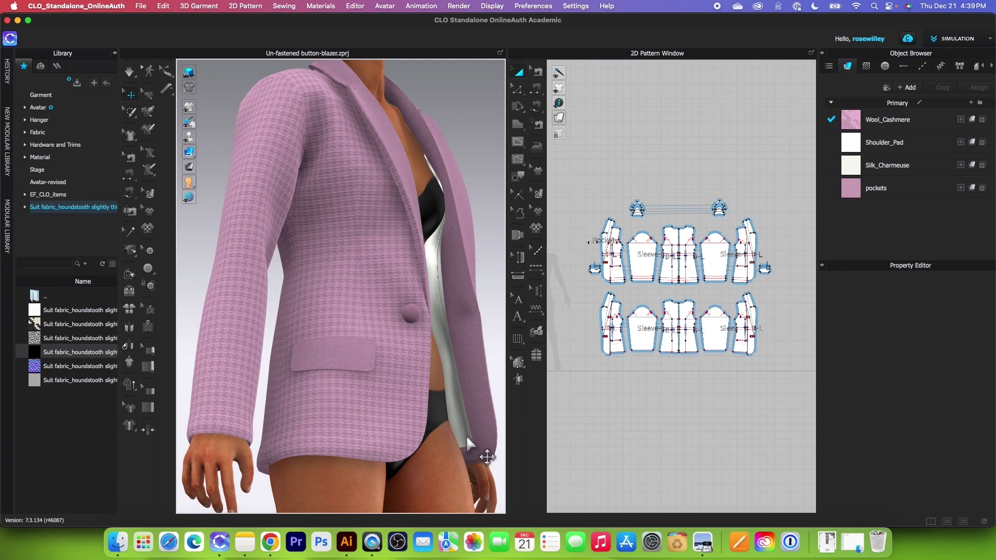
{"action": "right_click_drag", "start_coordinate": [466, 434], "coordinate": [400, 456]}
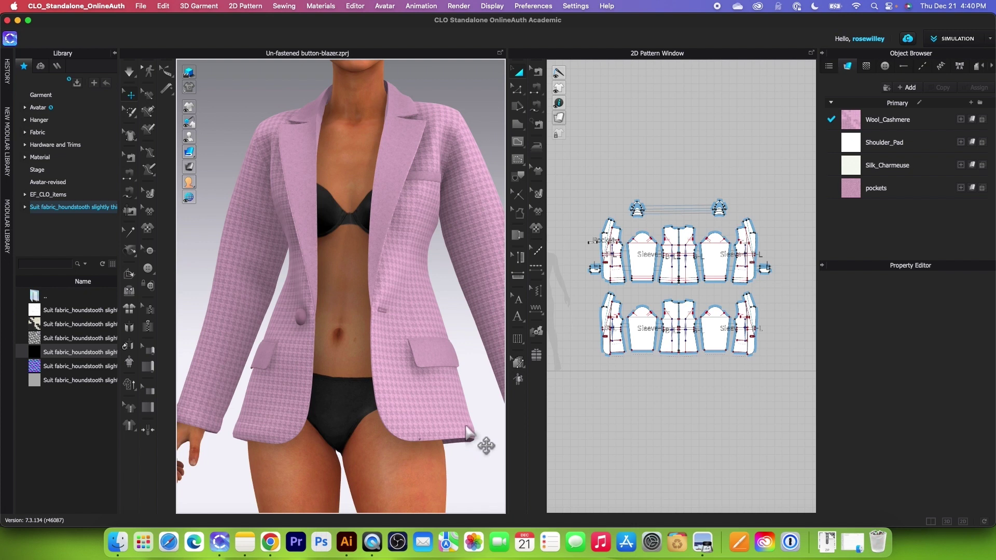
{"action": "right_click_drag", "start_coordinate": [374, 451], "coordinate": [434, 446]}
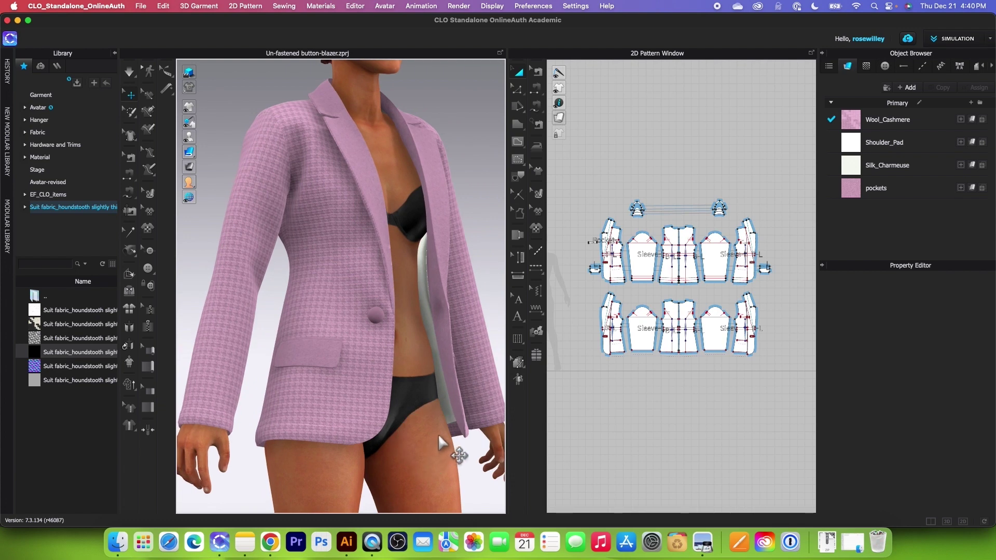